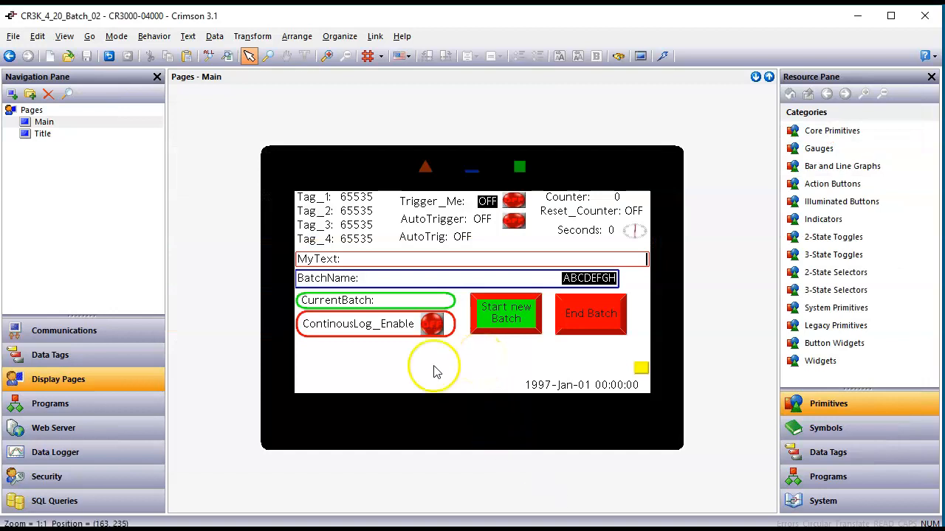
Open the data logger's general settings and review the batch logging and CSV encoding options
left_click(121, 365)
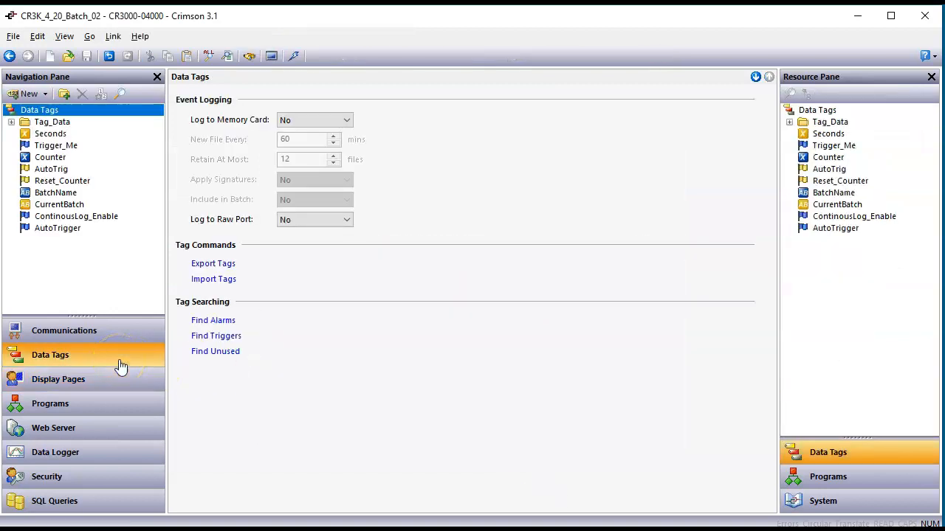
left_click(74, 454)
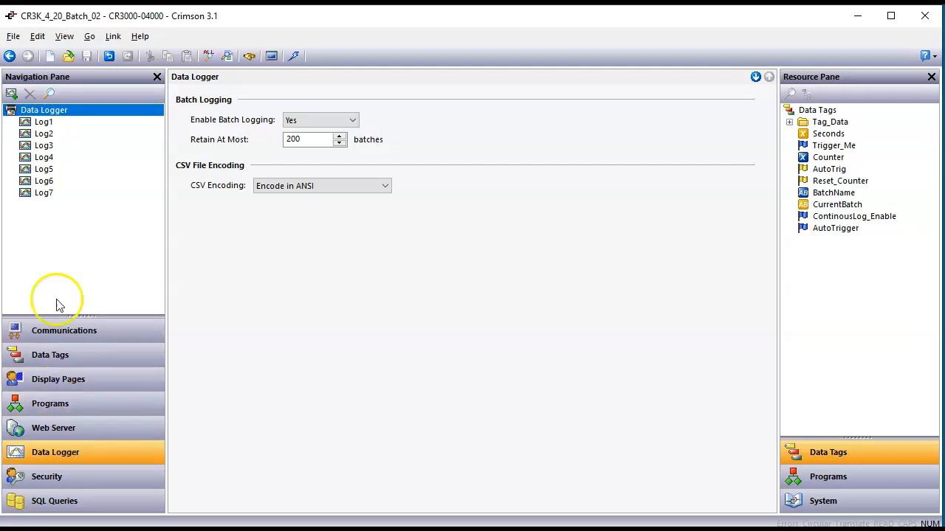
left_click(45, 111)
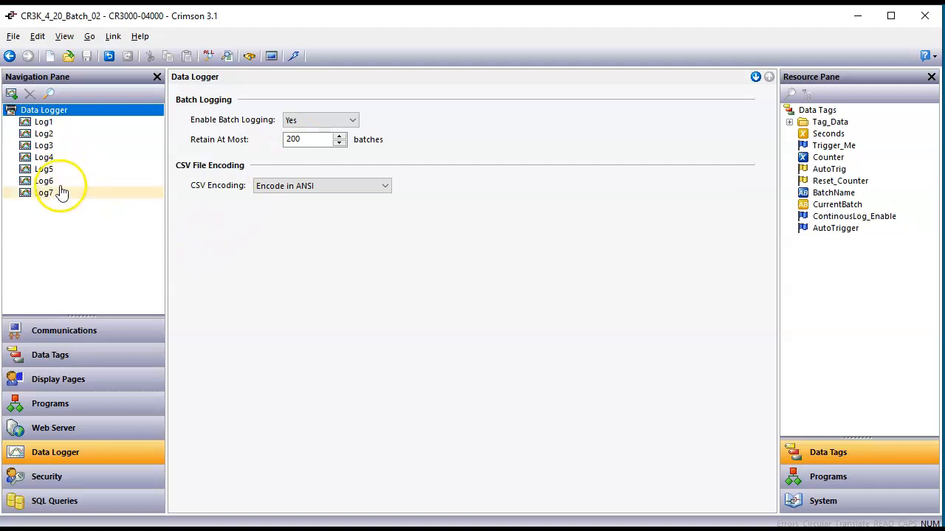
Review the contents and setup of Log1 and the setup options of Log2 through Log5
left_click(56, 123)
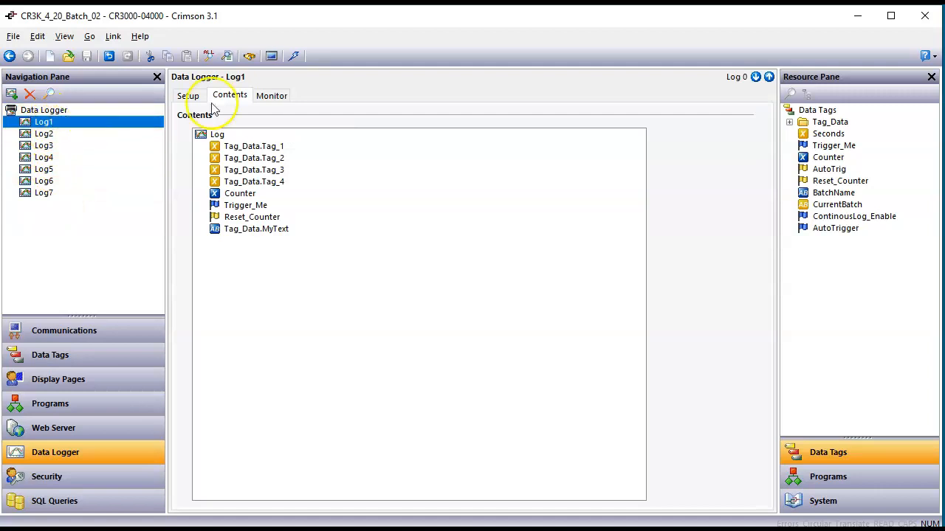
left_click(190, 97)
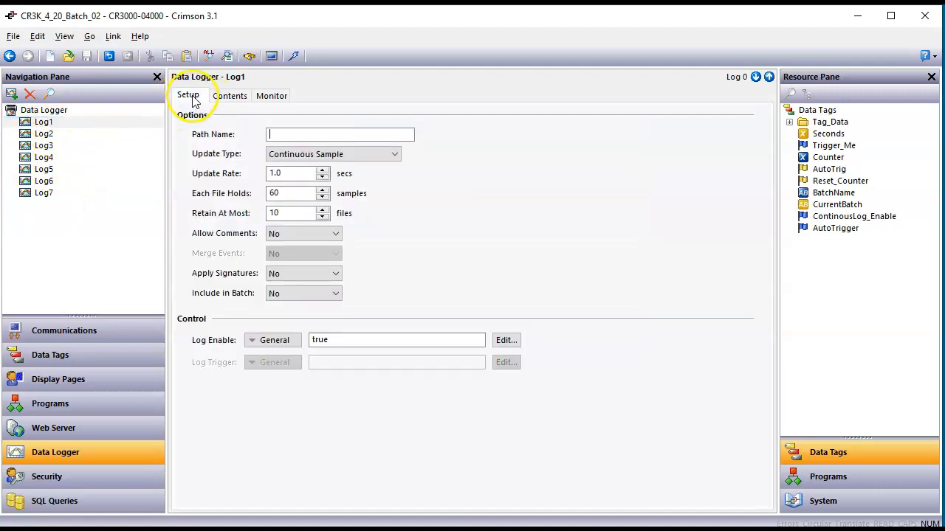
left_click(45, 133)
left_click(51, 147)
left_click(59, 158)
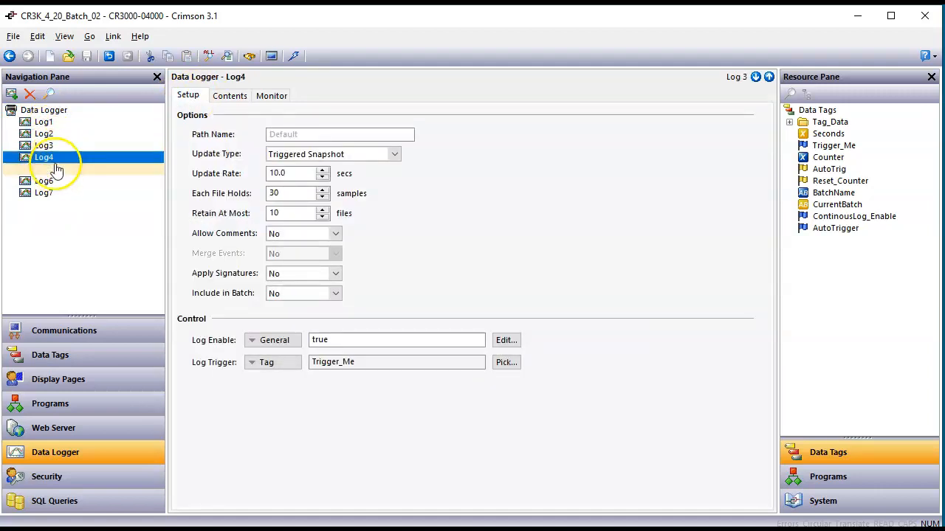
left_click(56, 170)
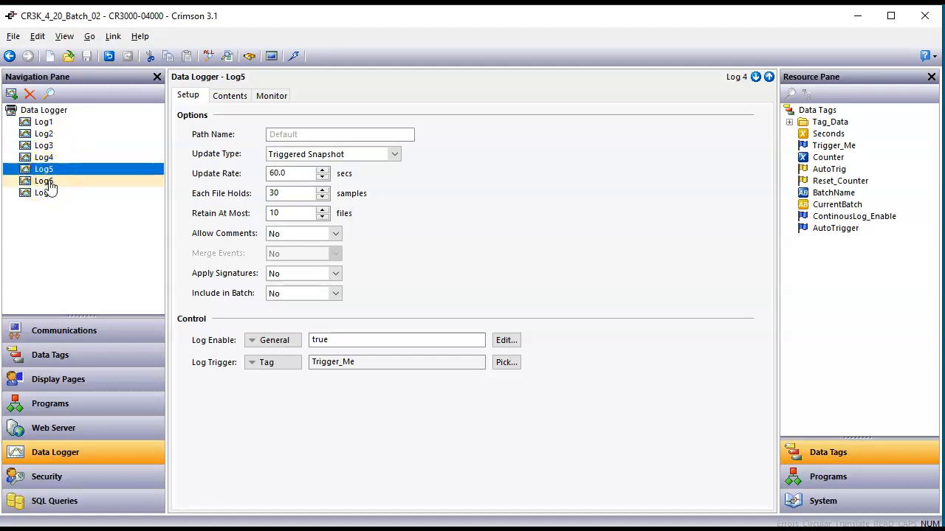
Examine Log6's sampling, batch and trigger settings and the list of tags it records
left_click(50, 186)
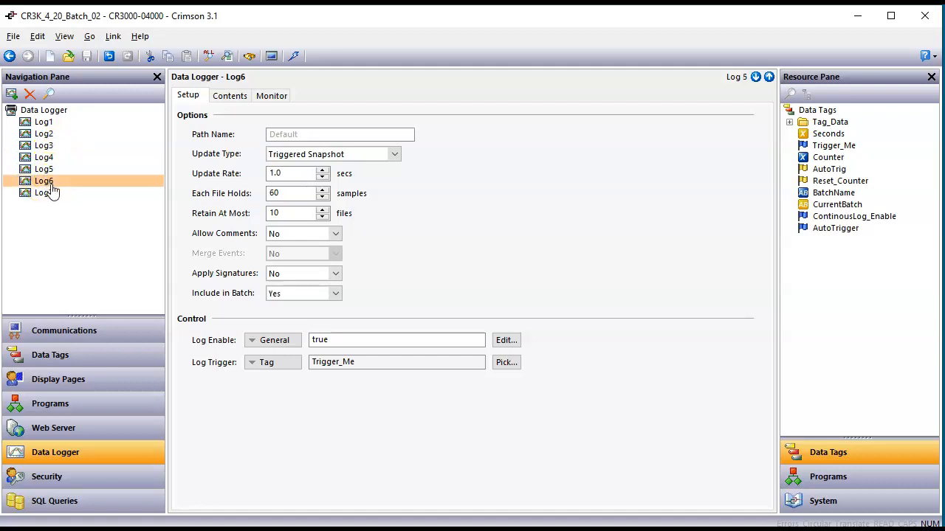
left_click(298, 195)
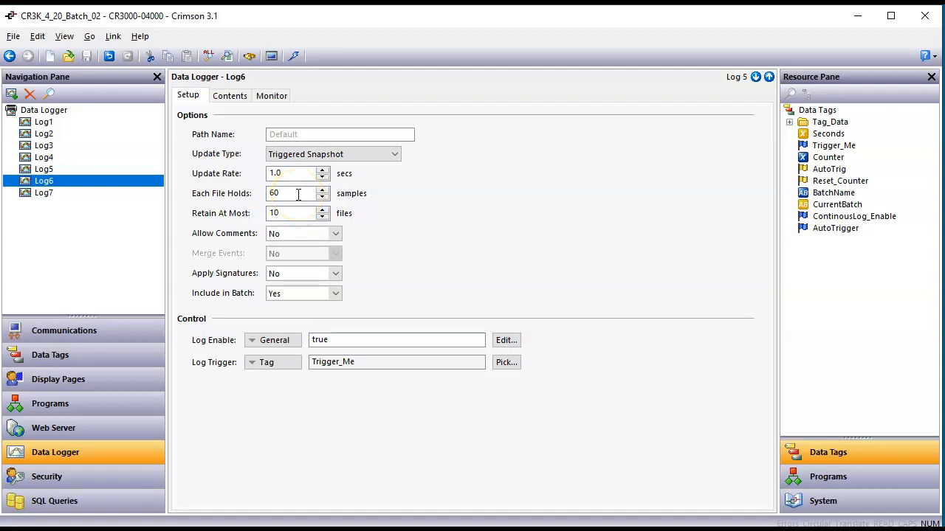
left_click(298, 176)
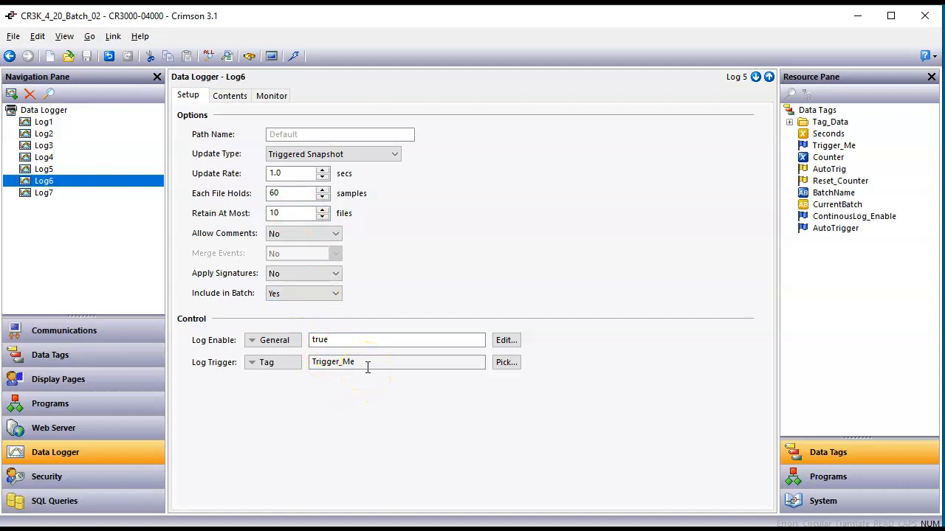
left_click(235, 97)
left_click(221, 134)
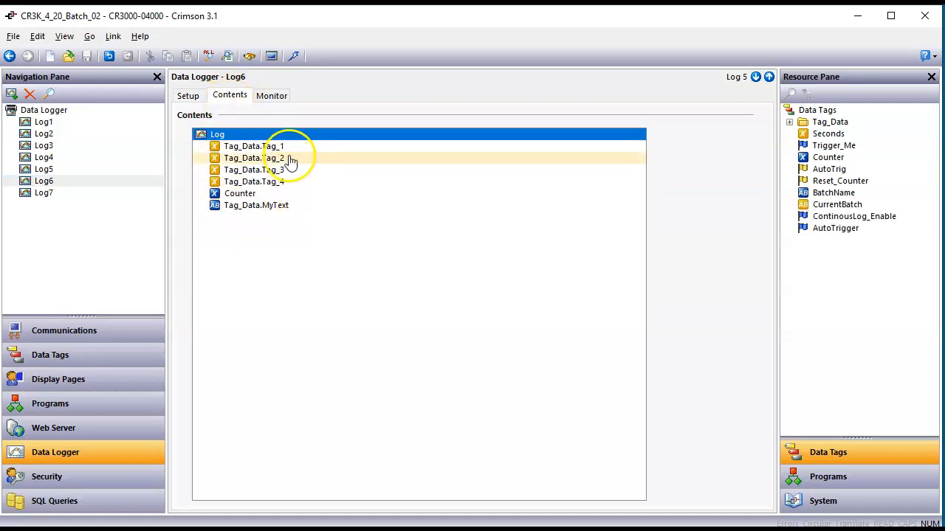
left_click(188, 96)
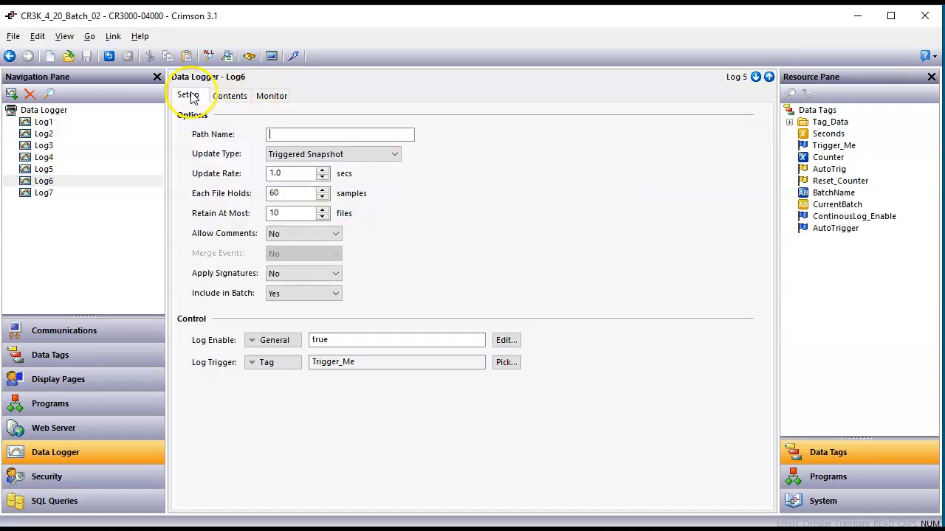
Compare Log7's update type and log enable settings with the setup of Log6
left_click(58, 194)
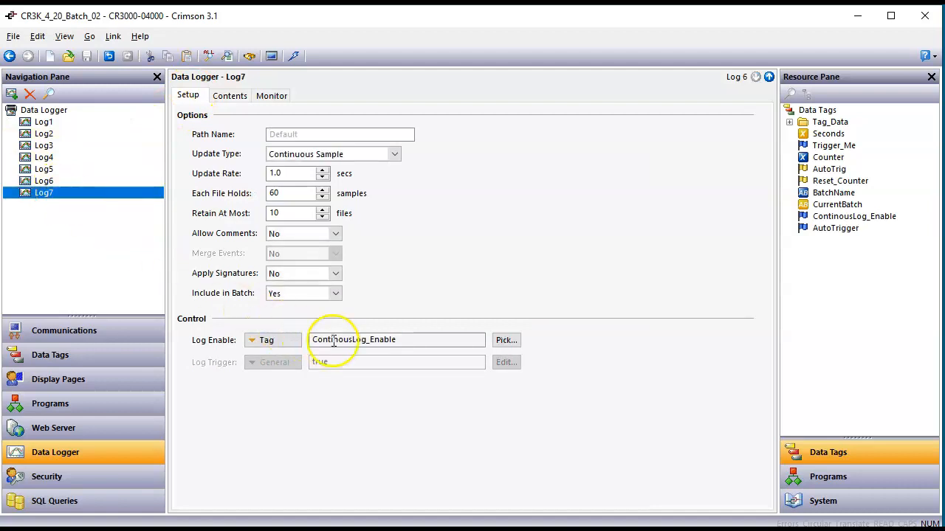
left_click(397, 339)
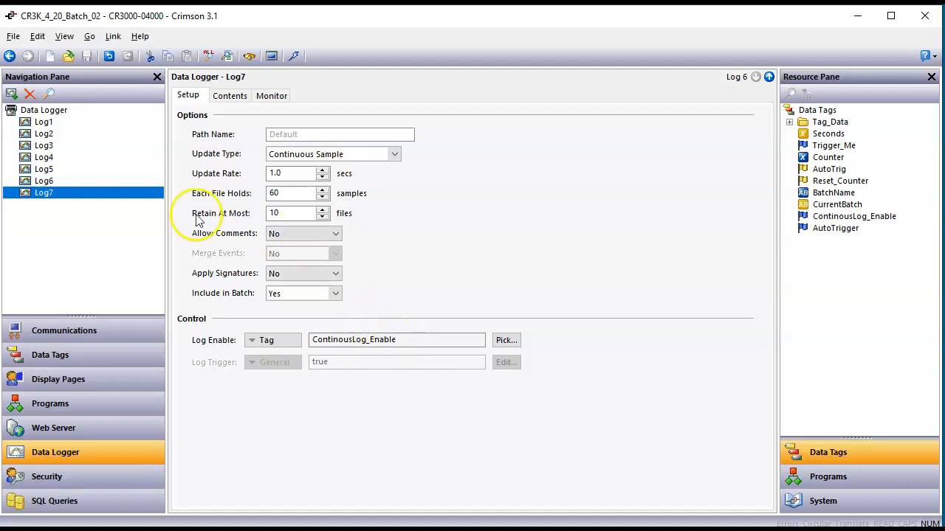
left_click(38, 184)
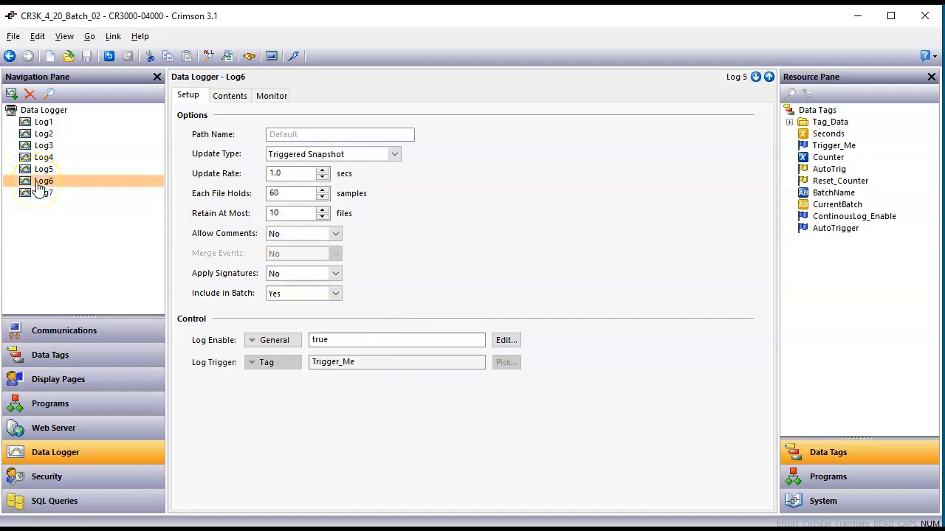
Examine the AutoTrig data tag's source and the modes and actions of its two triggers
left_click(79, 363)
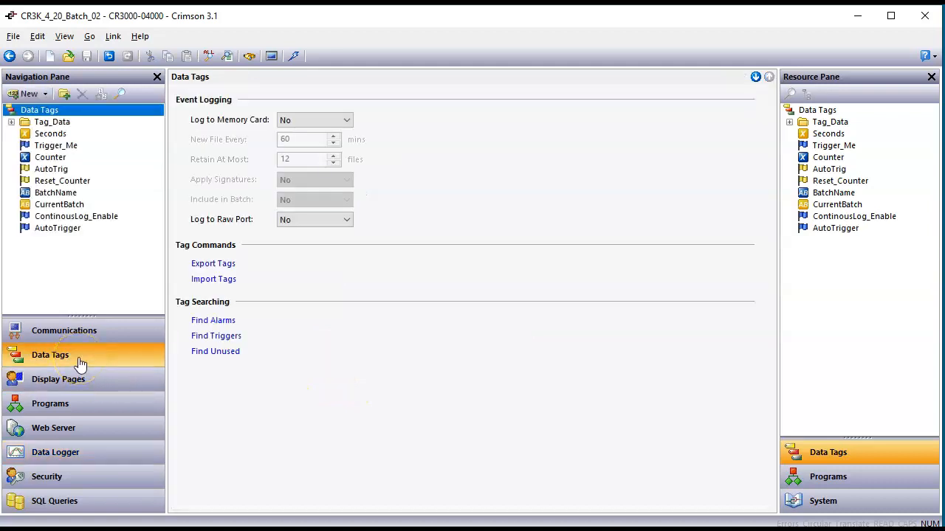
left_click(54, 174)
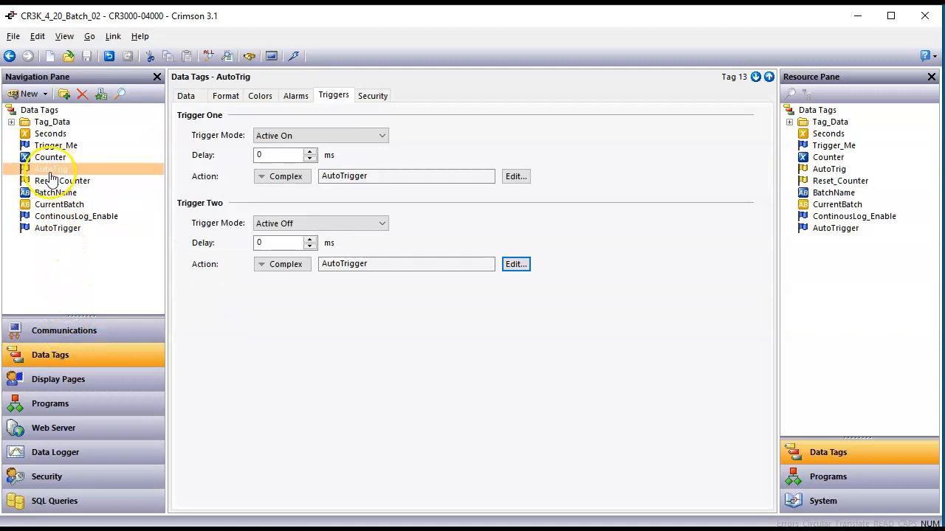
left_click(186, 98)
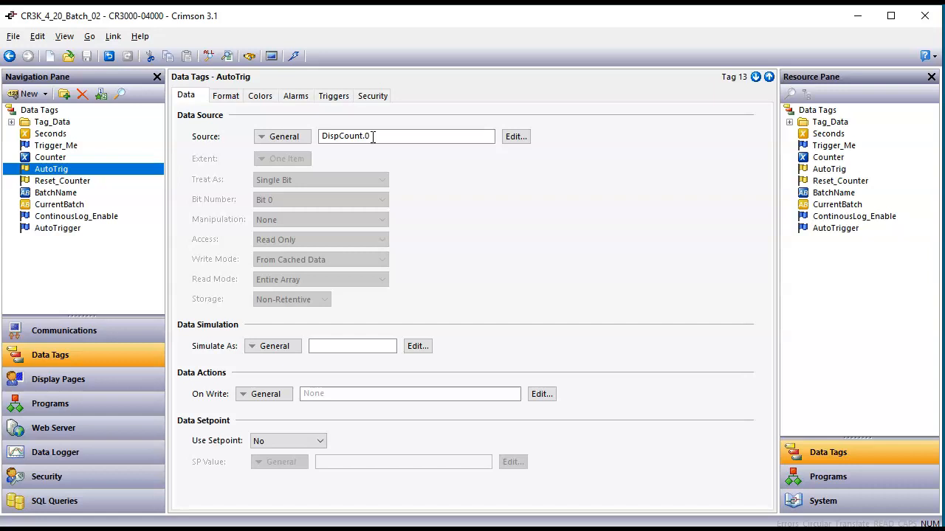
left_click(336, 101)
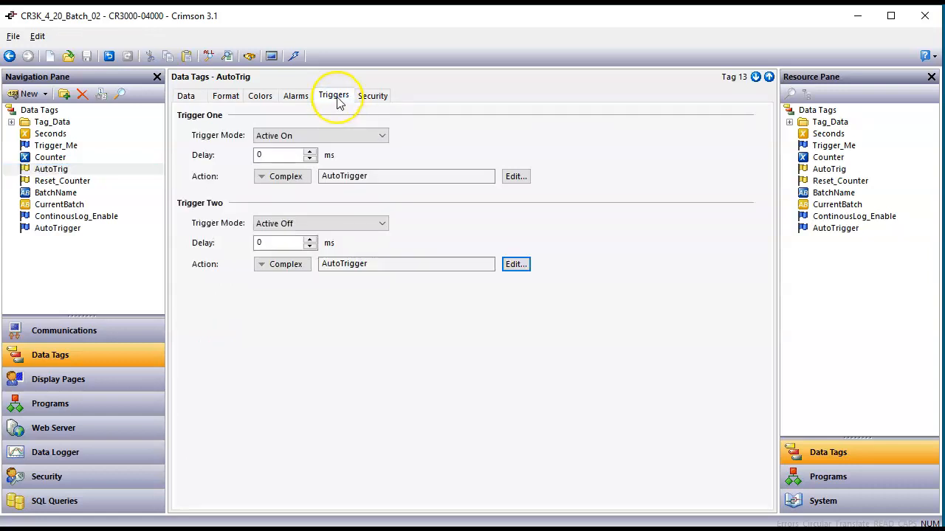
left_click(337, 114)
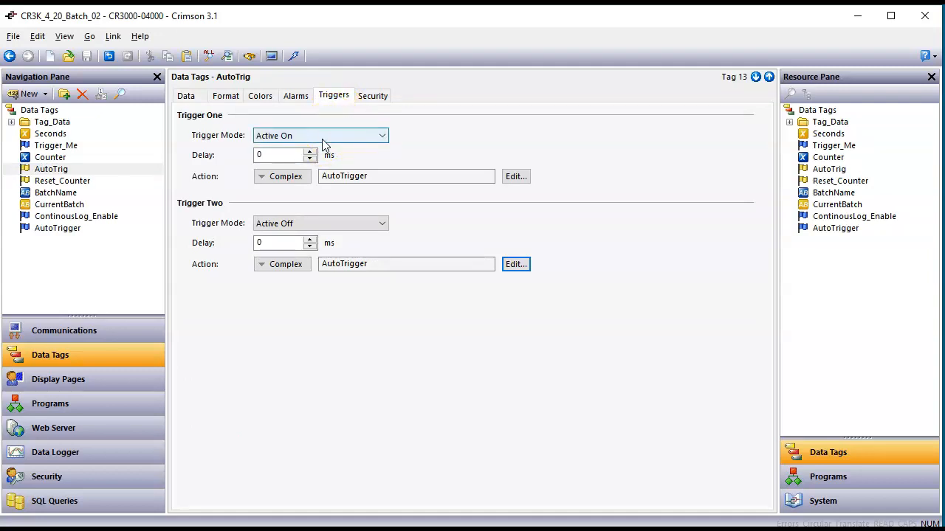
left_click(347, 176)
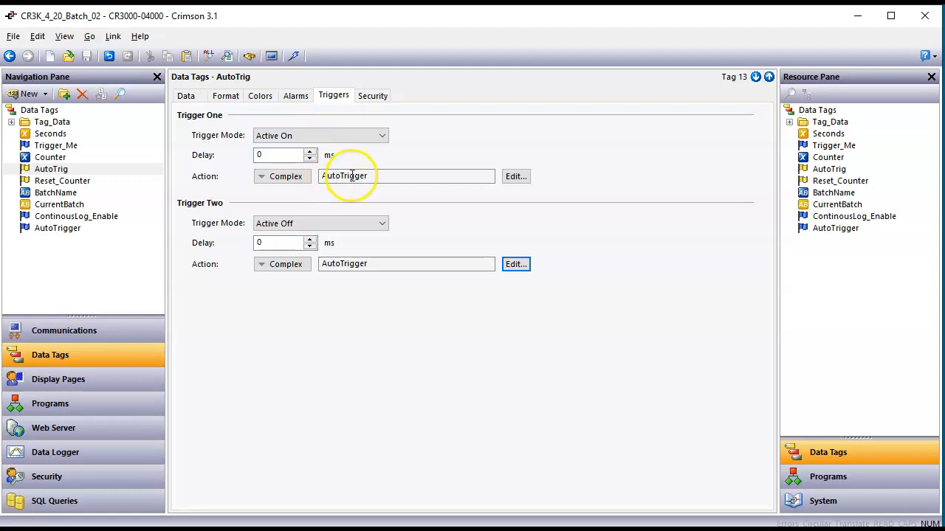
Inspect the complex action code behind AutoTrig's Trigger One and Trigger Two
left_click(516, 177)
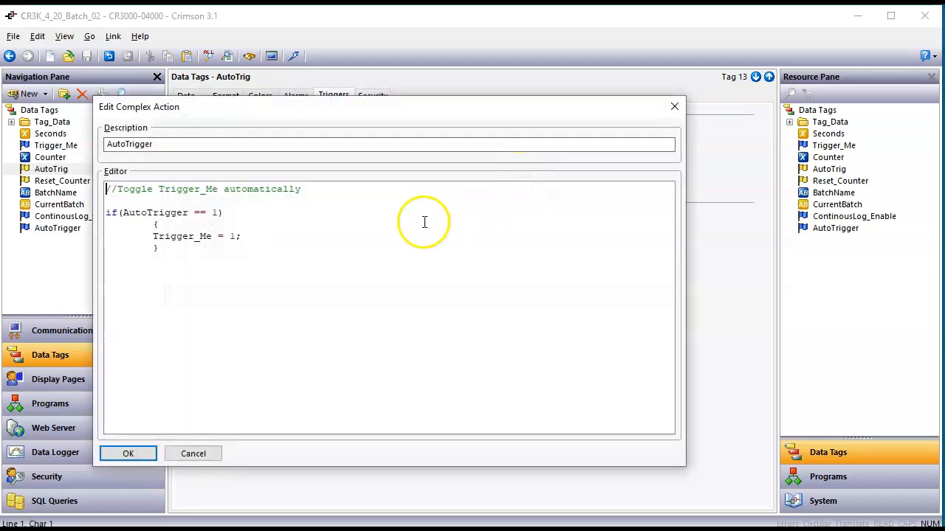
left_click_drag(327, 109, 439, 111)
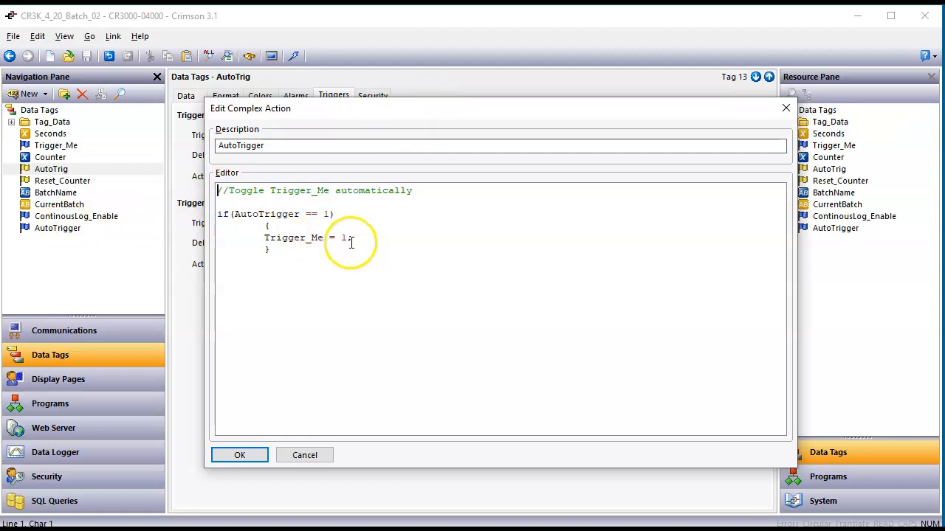
left_click(242, 453)
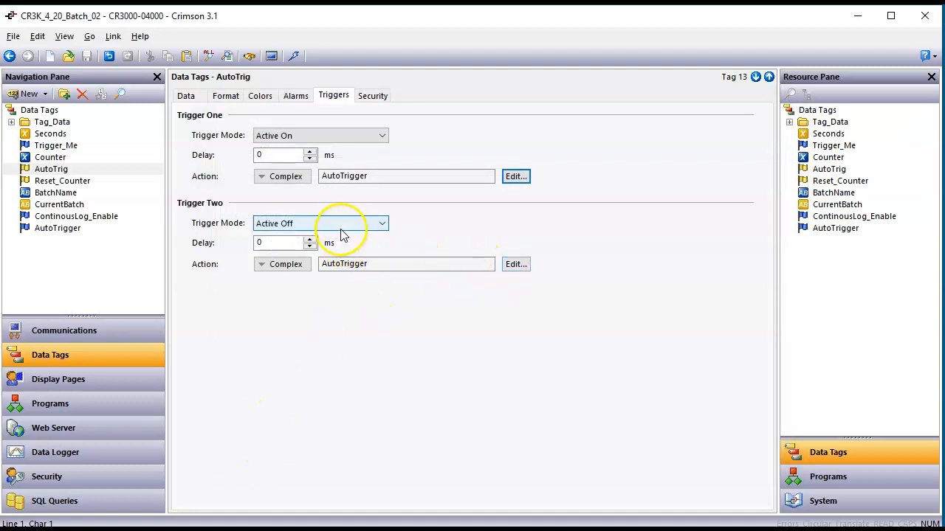
left_click(517, 265)
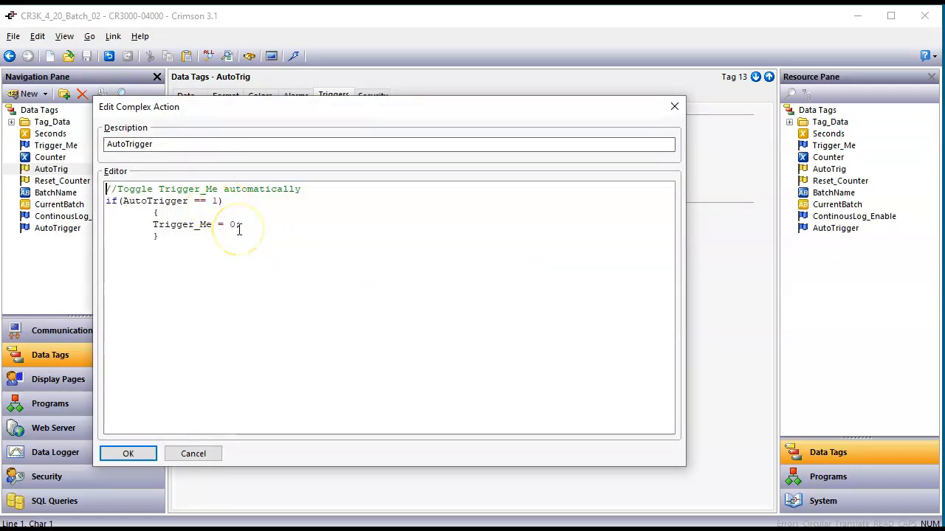
left_click(140, 455)
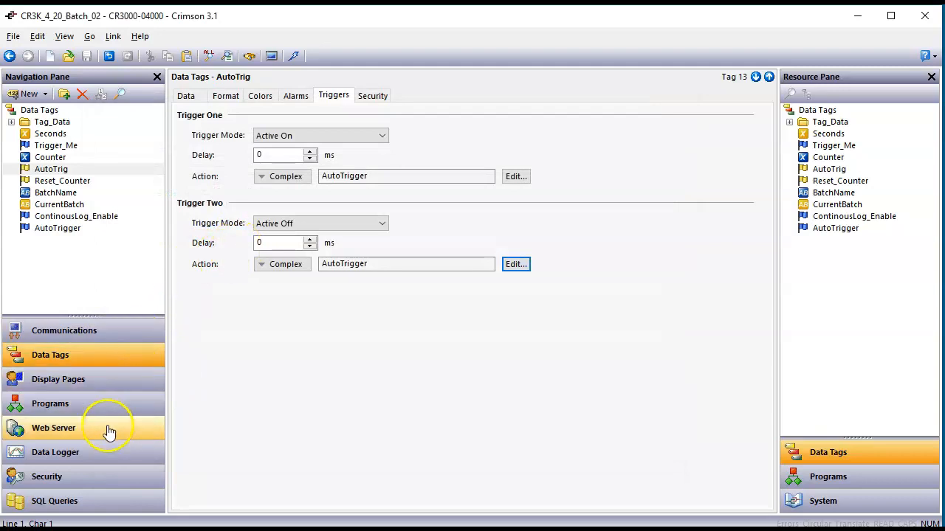
Recheck Log6's log trigger and view the batch controls on the Main display page
left_click(109, 452)
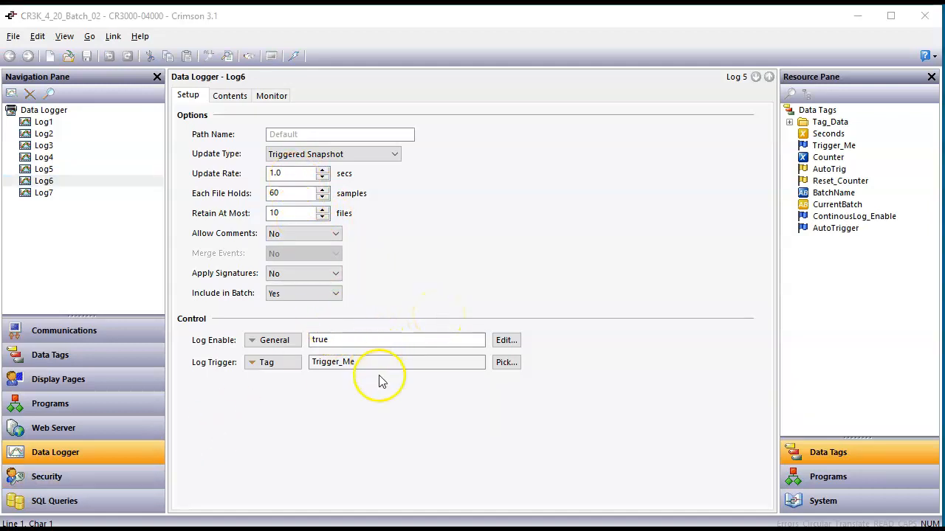
left_click(115, 379)
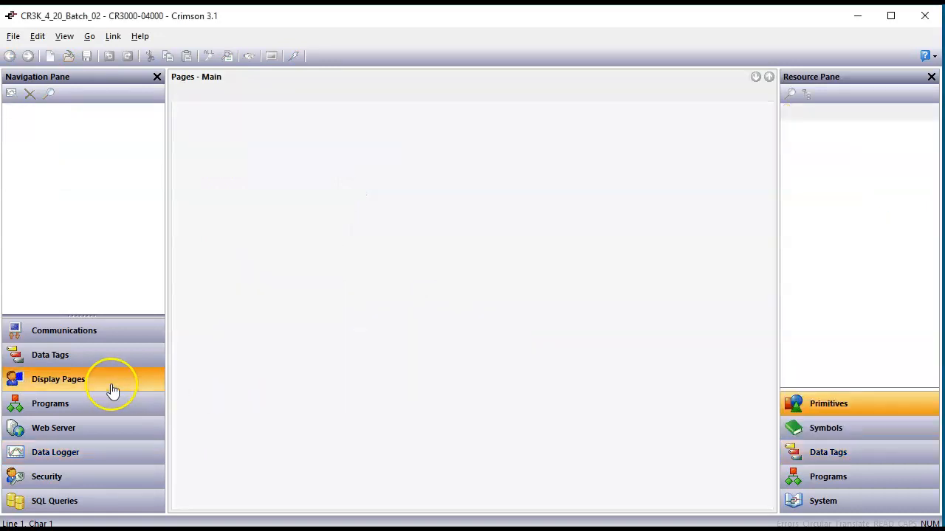
left_click(454, 368)
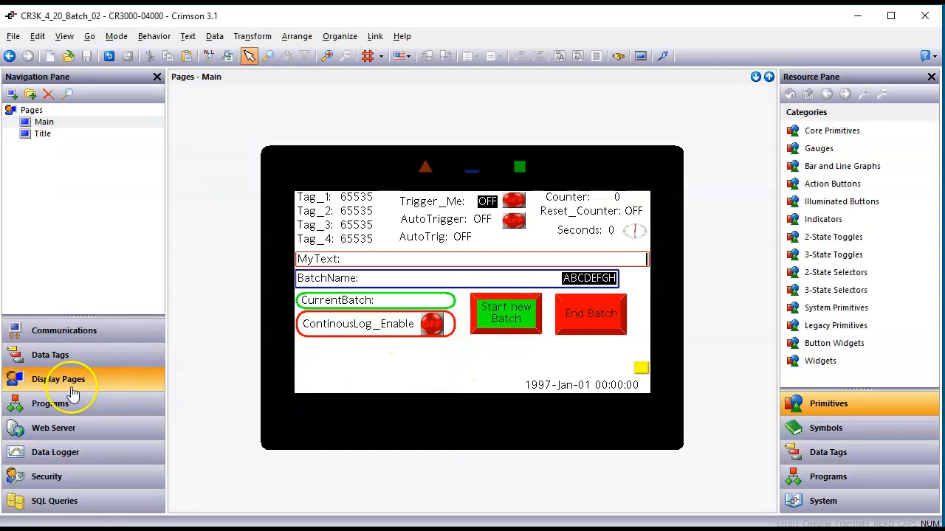
Review the data source settings of the BatchName and CurrentBatch data tags
left_click(81, 356)
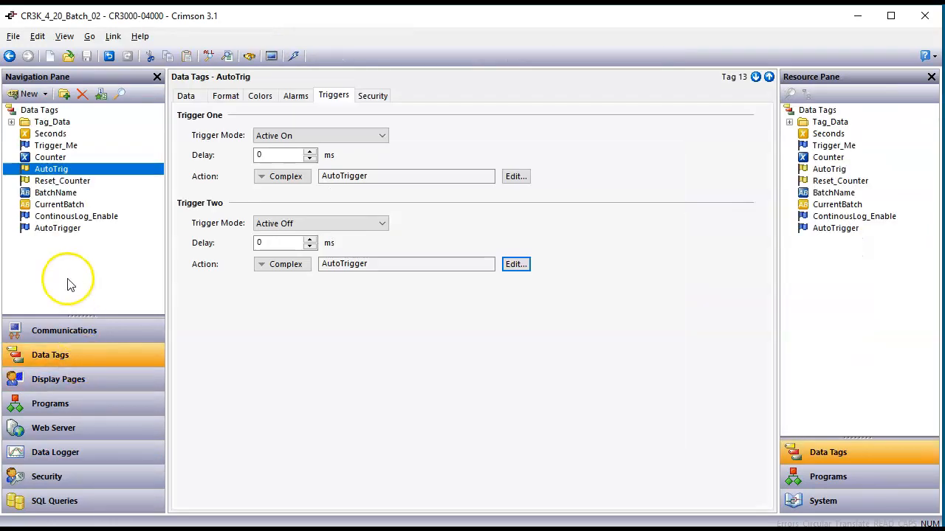
left_click(56, 193)
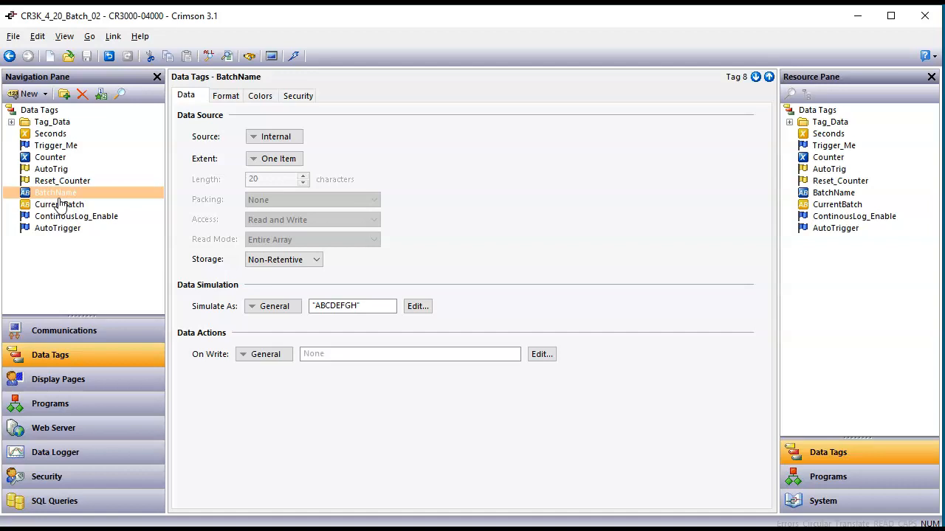
left_click(64, 206)
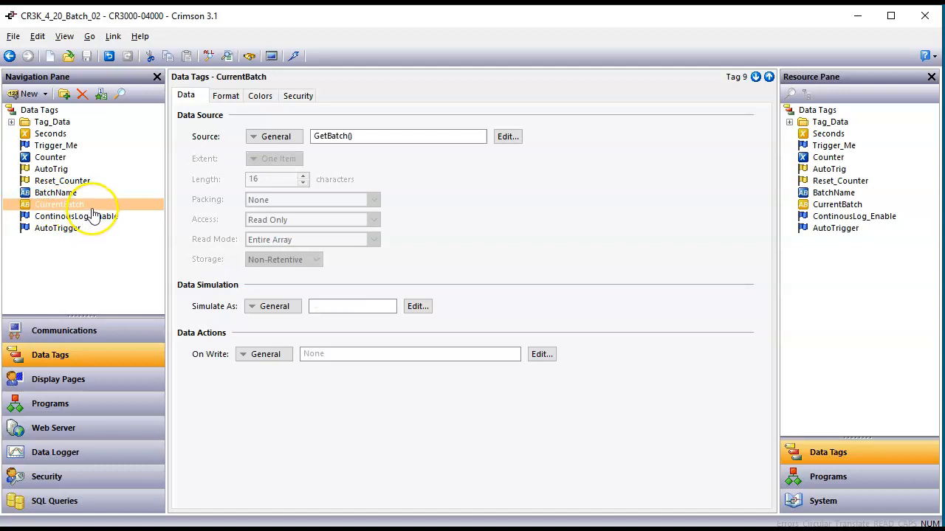
Expand the system functions' Logging group to view the available batch functions
left_click(832, 503)
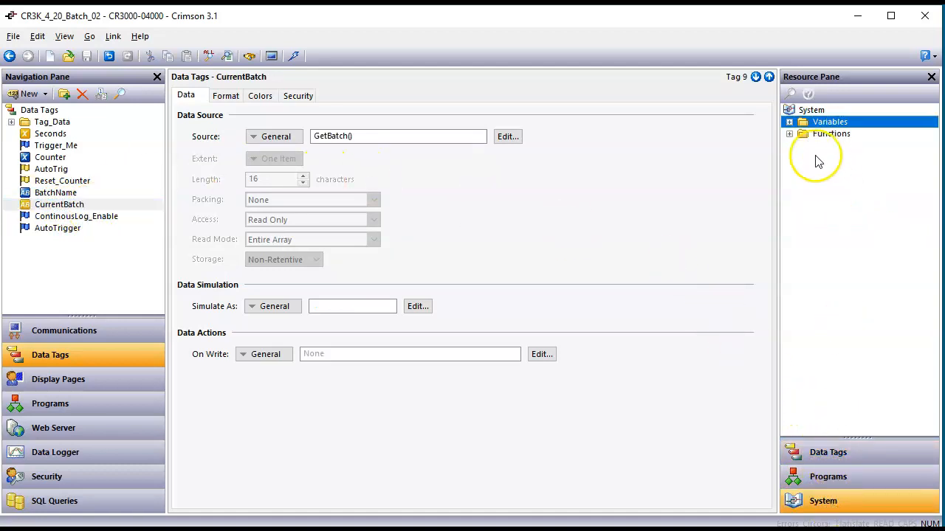
left_click(790, 135)
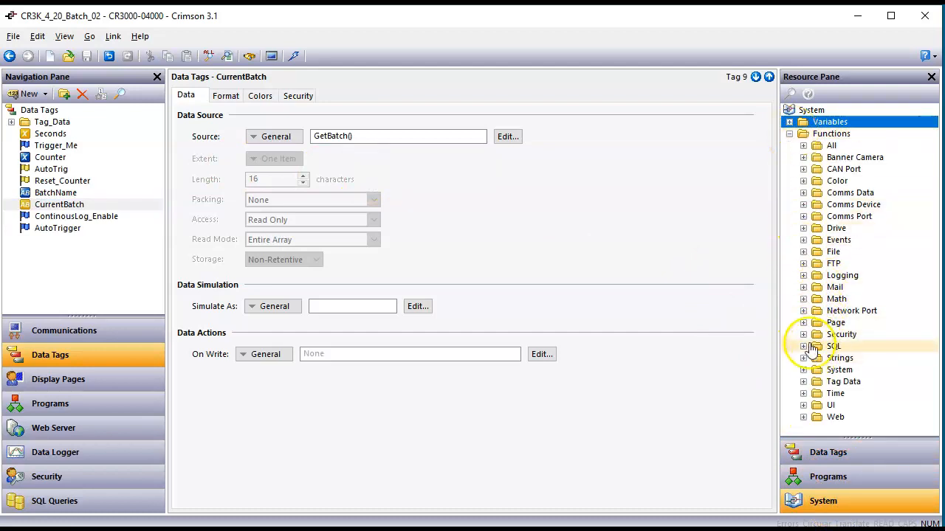
left_click(802, 277)
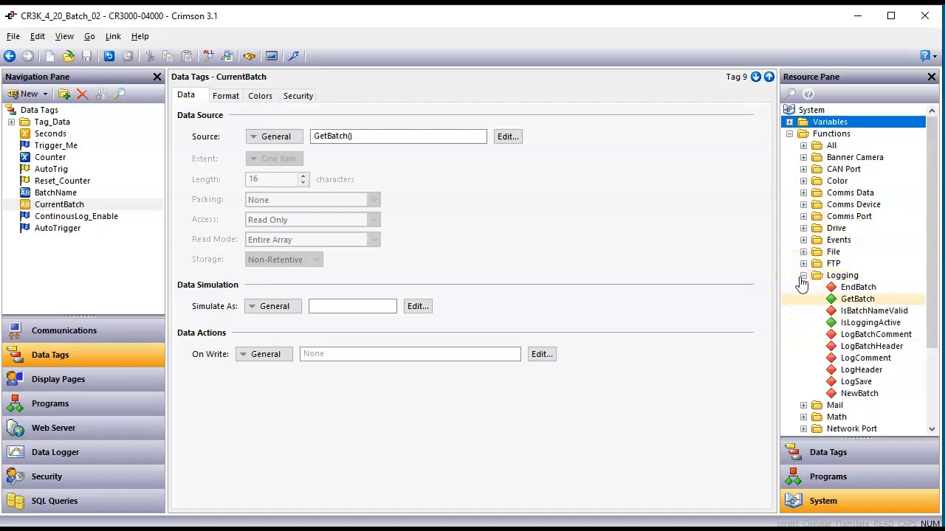
Check the GetBatch function's syntax and inspect the action settings of the Start new Batch button on the Main page
left_click(860, 301)
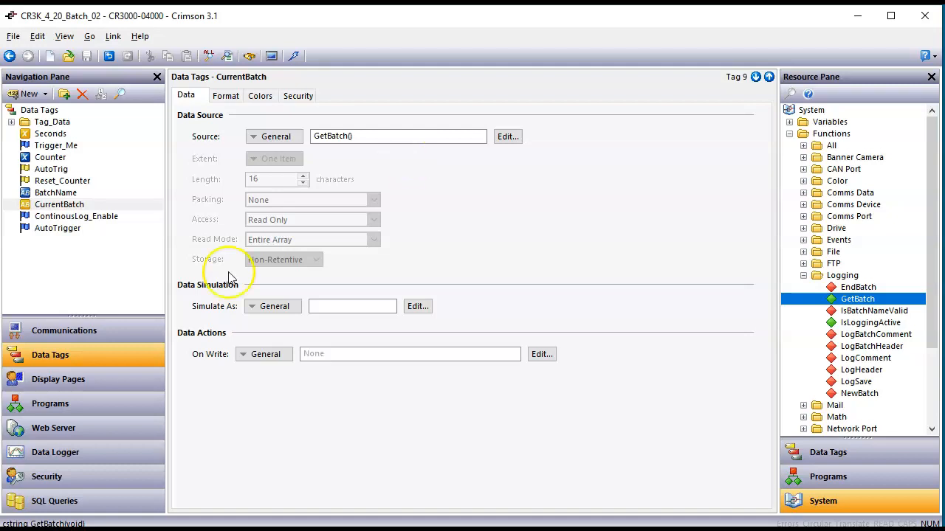
left_click(83, 392)
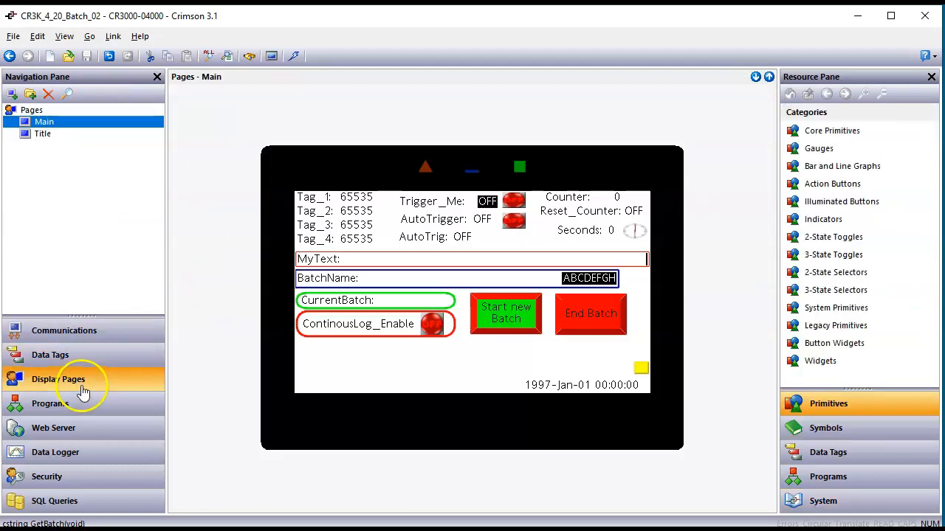
left_click(484, 348)
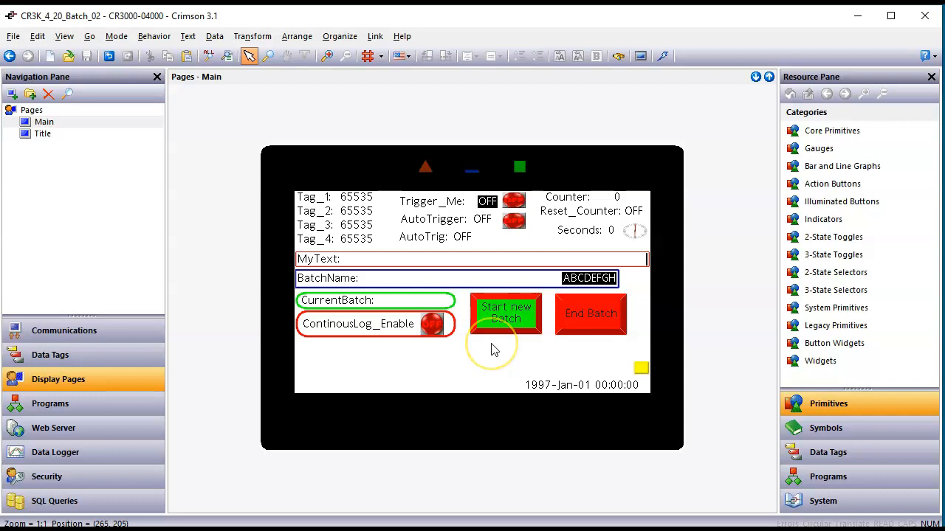
left_click(513, 319)
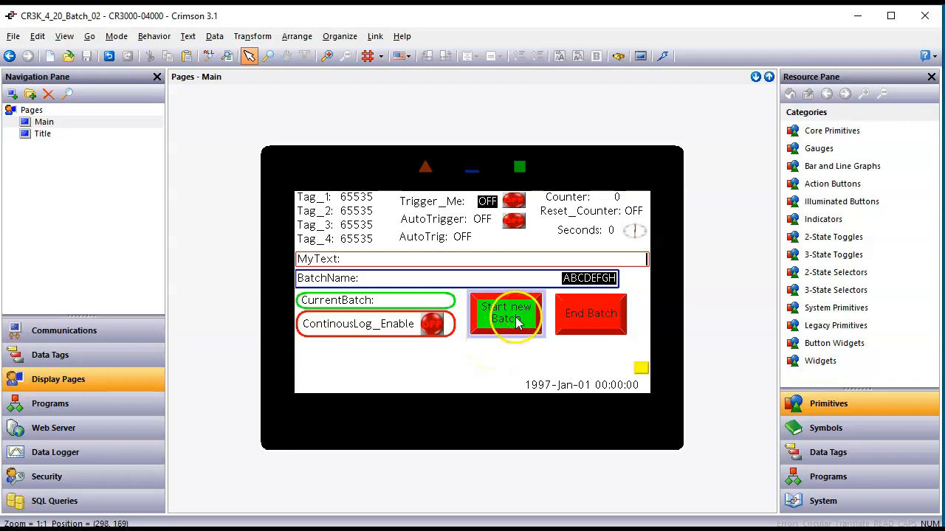
right_click(526, 325)
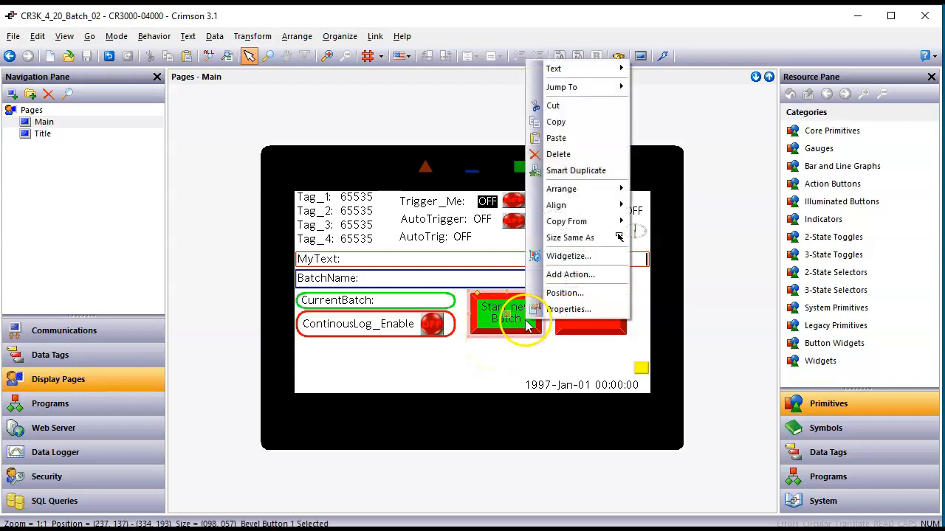
left_click(564, 312)
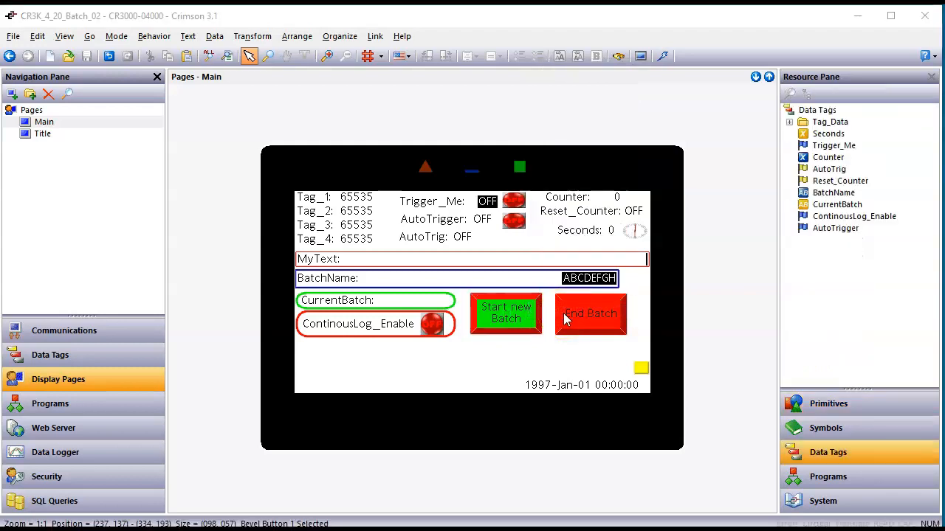
left_click(156, 149)
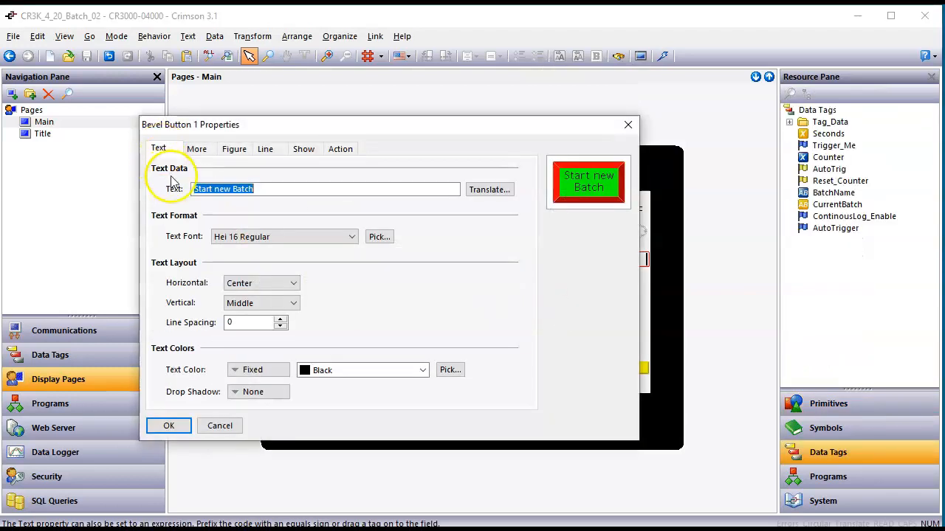
left_click(341, 151)
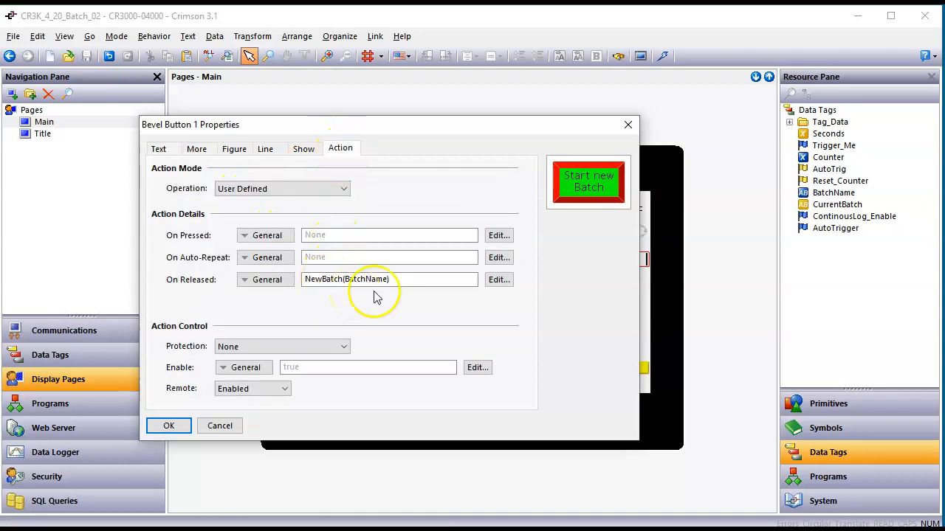
Locate the NewBatch function in the system Logging group to compare it with the Start new Batch button's release action
left_click(842, 517)
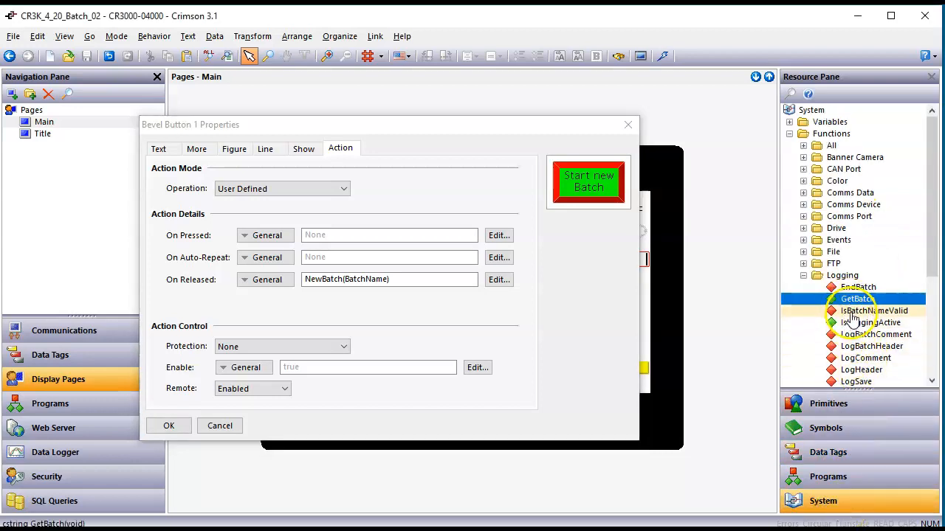
scroll(850, 317, "down", 2)
left_click(861, 325)
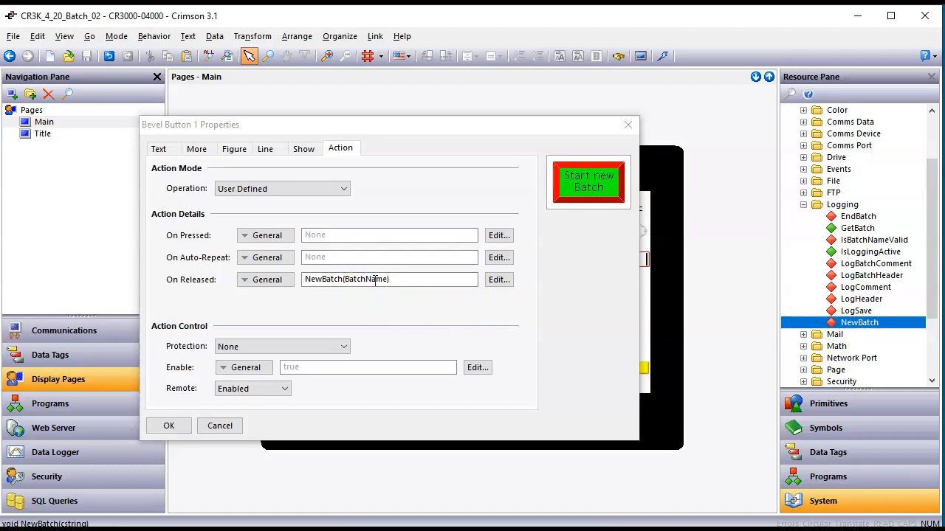
left_click(168, 426)
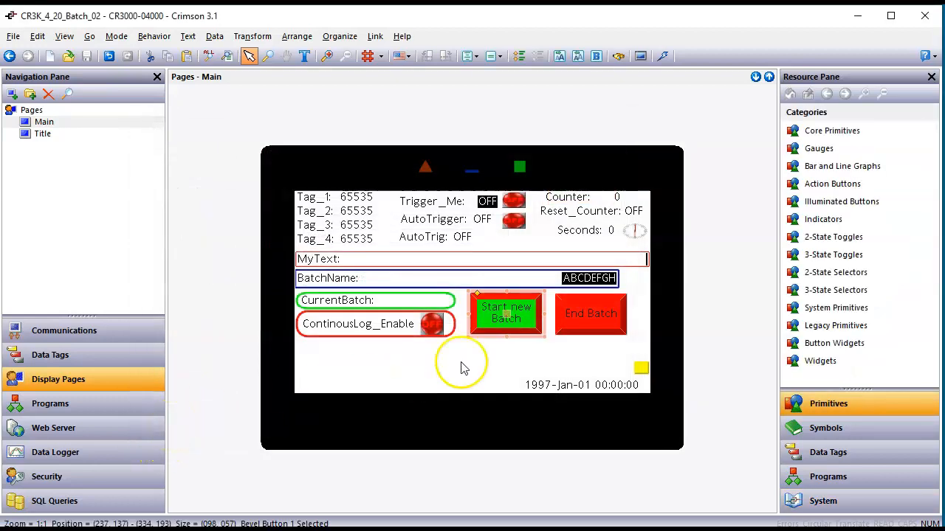
Inspect the action settings of the End Batch button on the Main page
left_click(572, 321)
right_click(572, 319)
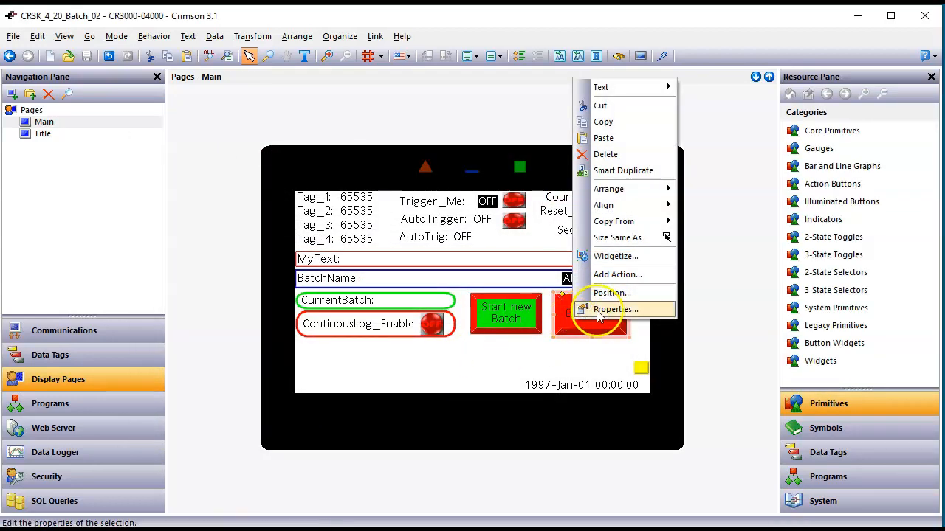
left_click(596, 309)
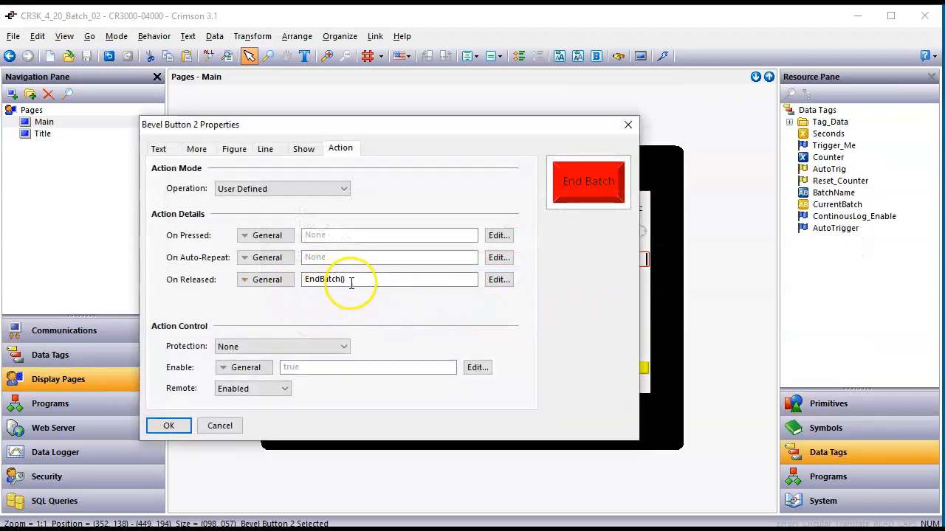
left_click(167, 428)
left_click(434, 372)
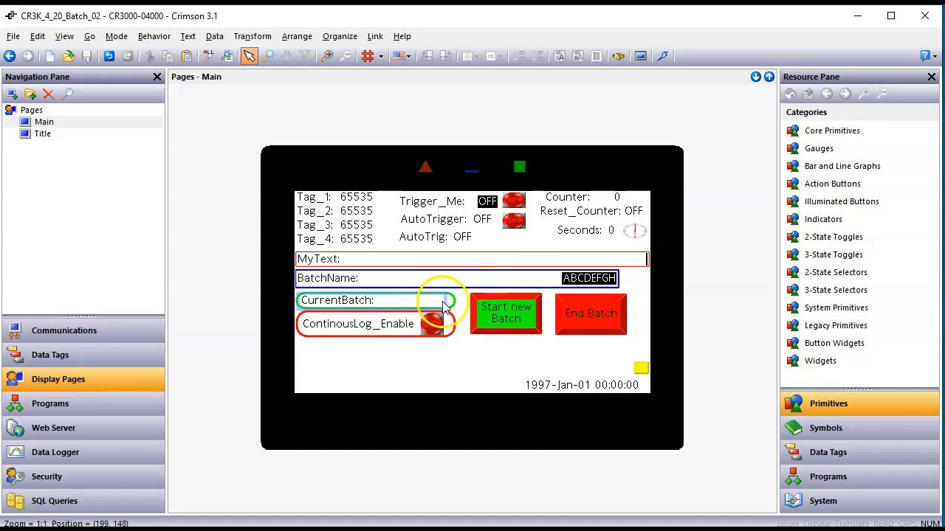
Inspect the visibility condition of the green rounded rectangle around the CurrentBatch field
left_click(454, 308)
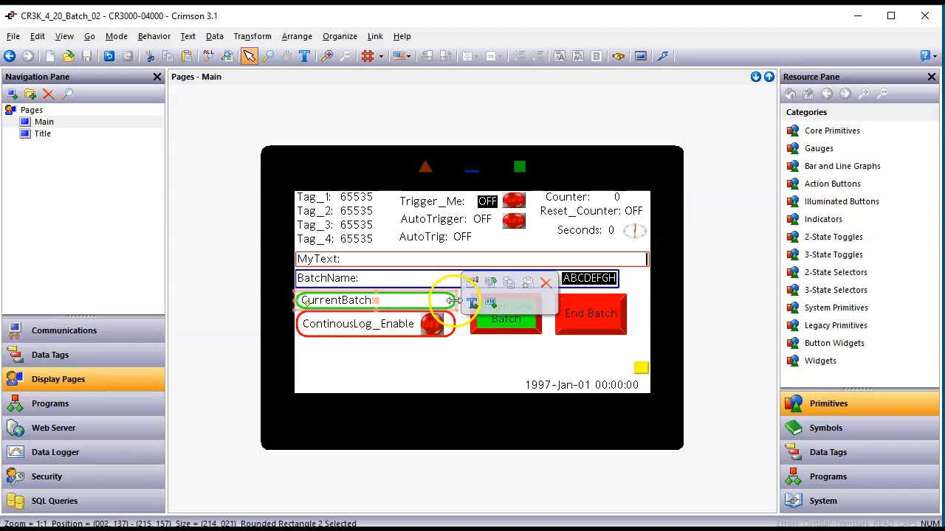
double_click(452, 306)
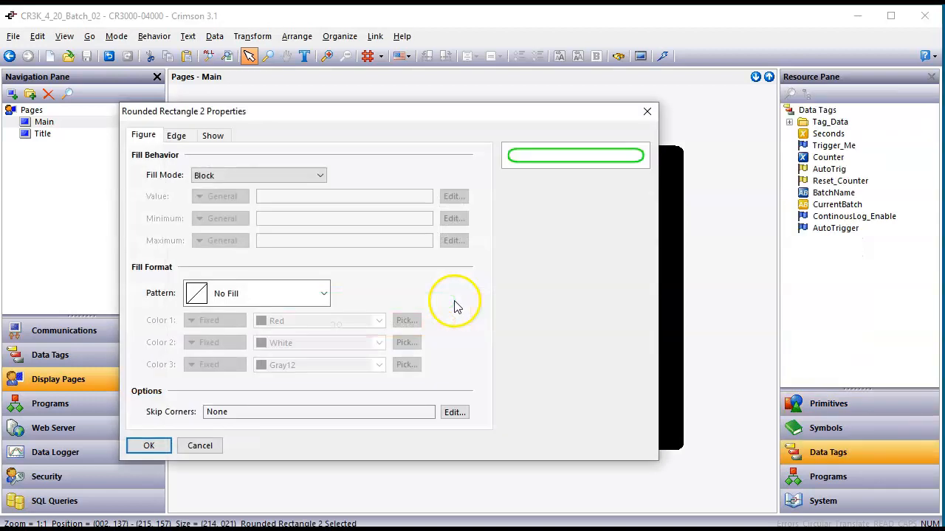
left_click(215, 135)
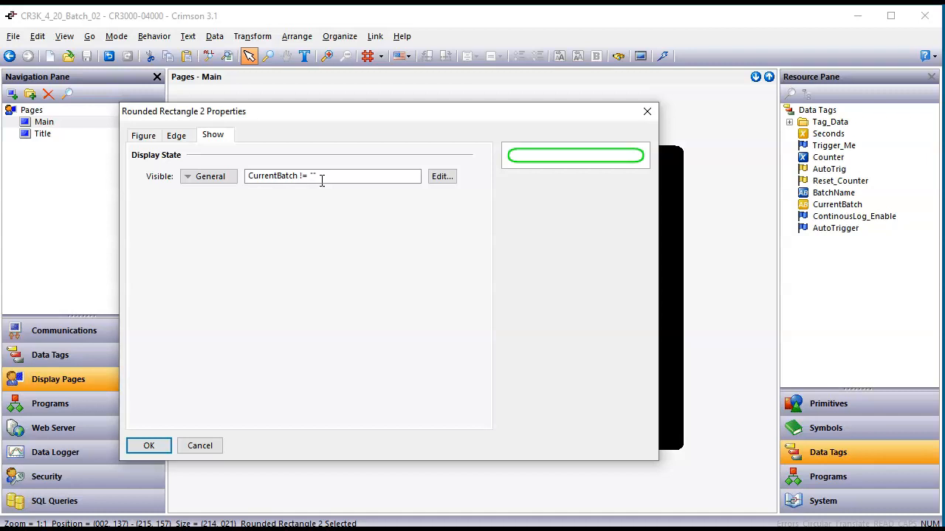
left_click(148, 446)
left_click(478, 368)
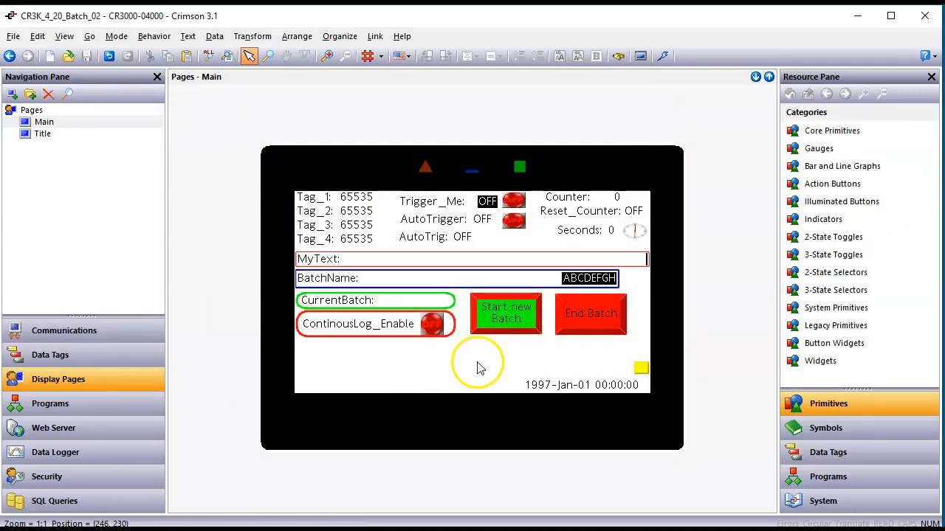
Switch to the two Enhanced Web Server browser windows and refresh the list of available batches
left_click(293, 491)
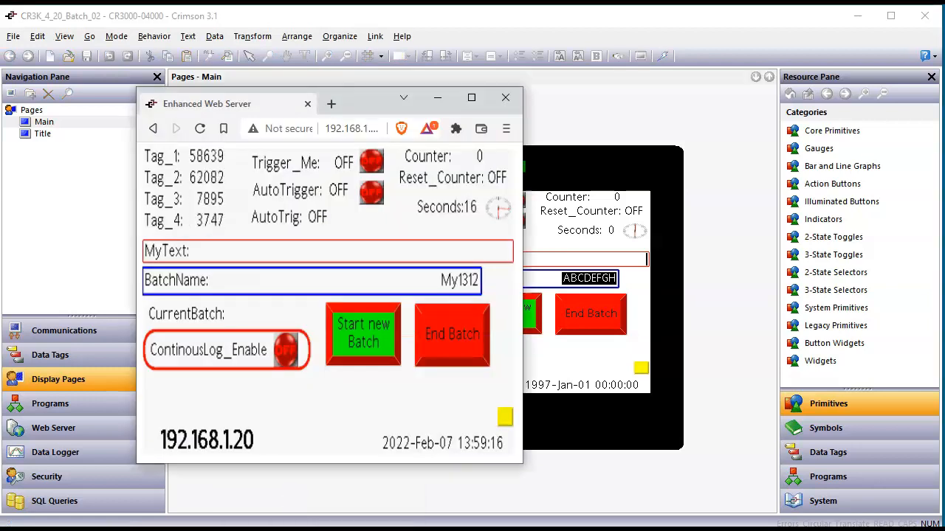
left_click(347, 490)
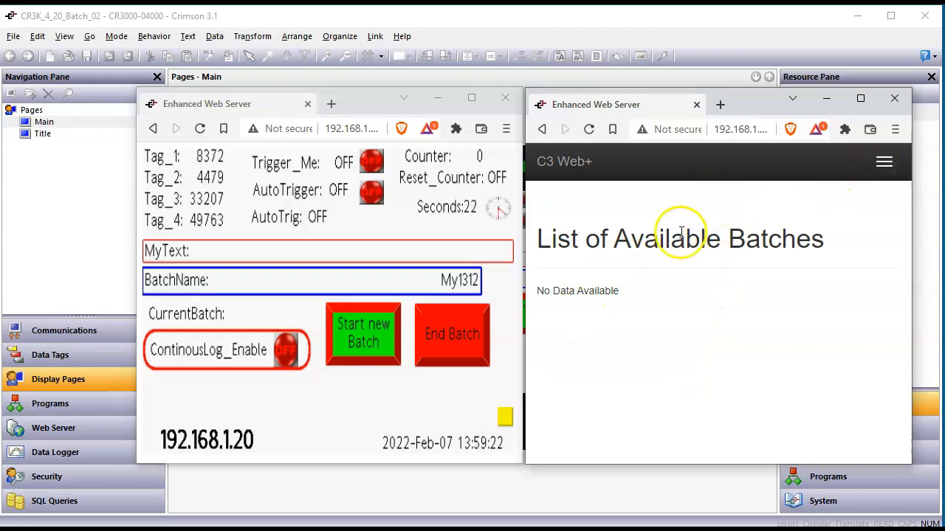
left_click(590, 134)
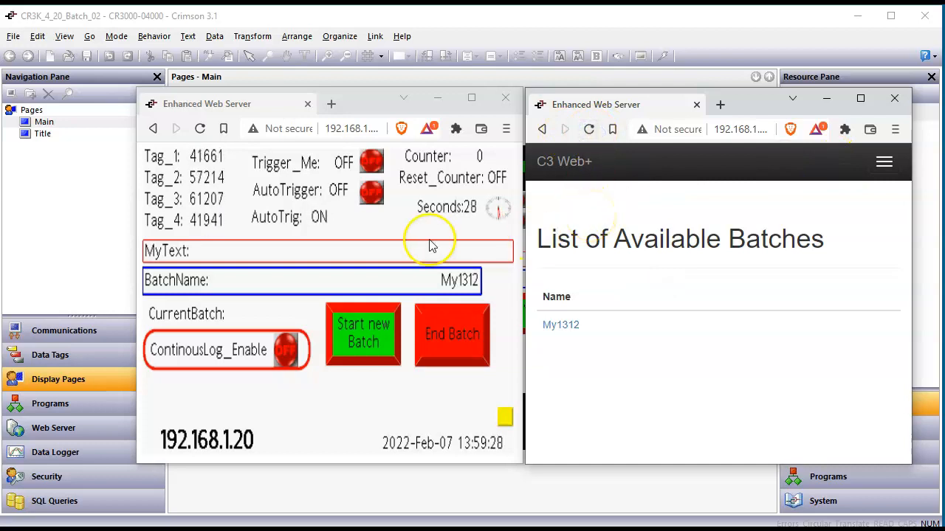
End any active batch from the remote display and reopen the web server's Batches page
left_click(457, 329)
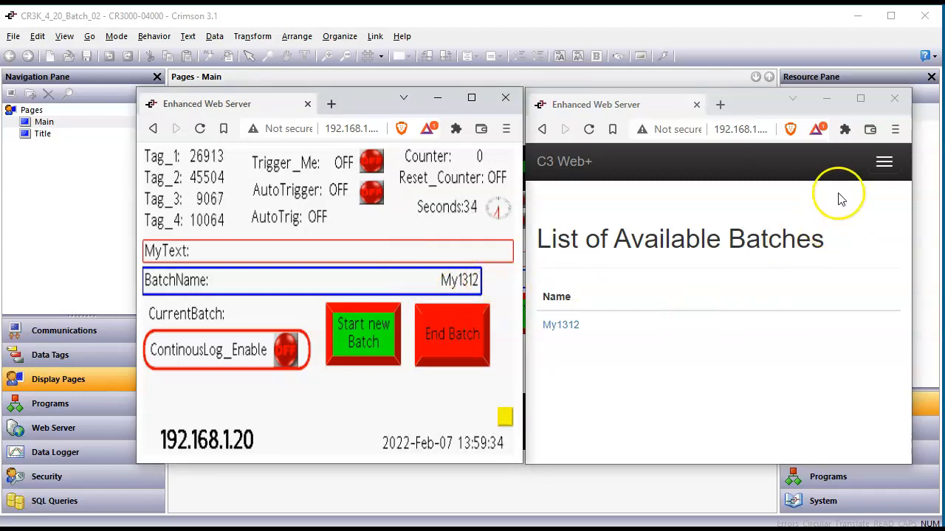
left_click(885, 162)
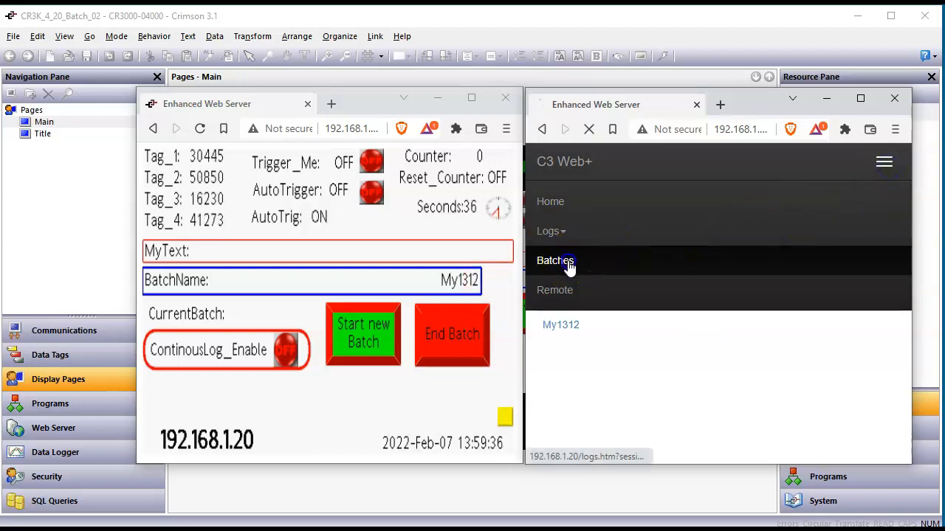
left_click(568, 260)
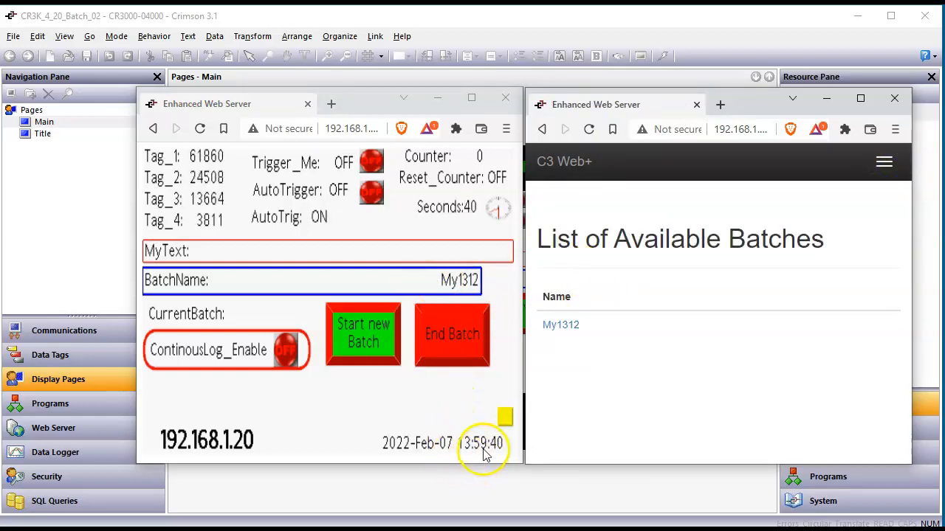
Set BatchName to My1400 on the remote display and start a new batch
left_click(450, 282)
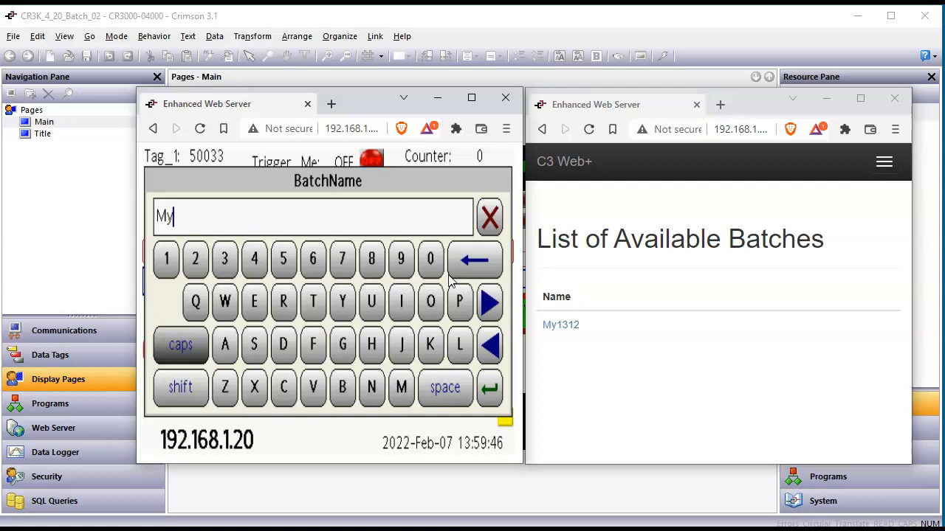
key("Return")
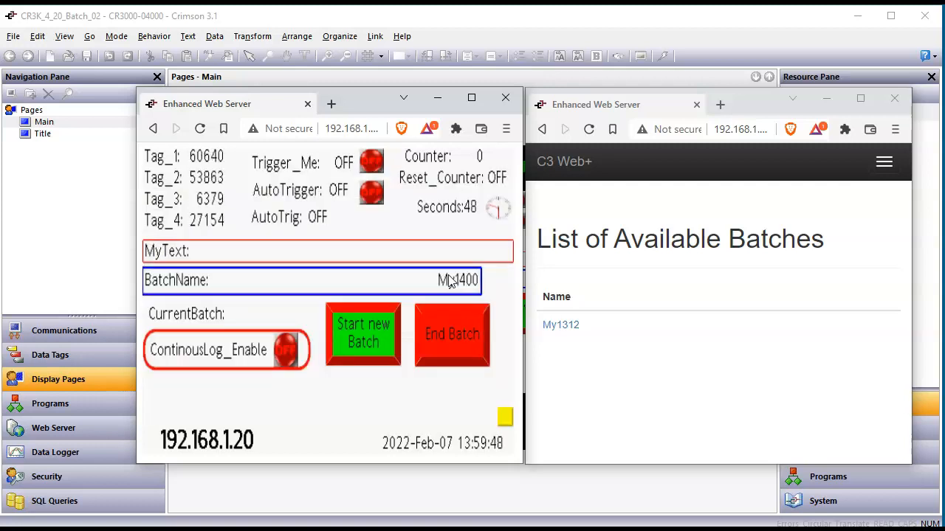
left_click(398, 338)
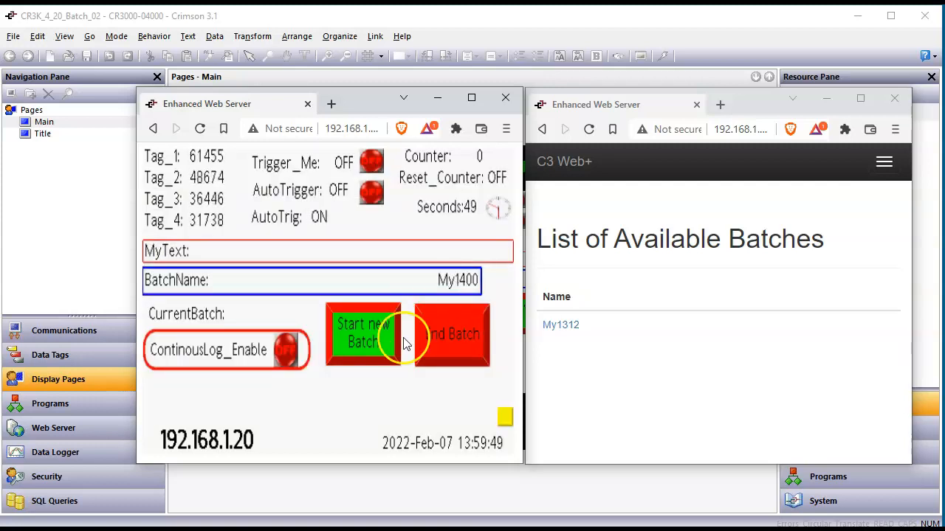
left_click(411, 382)
left_click(400, 375)
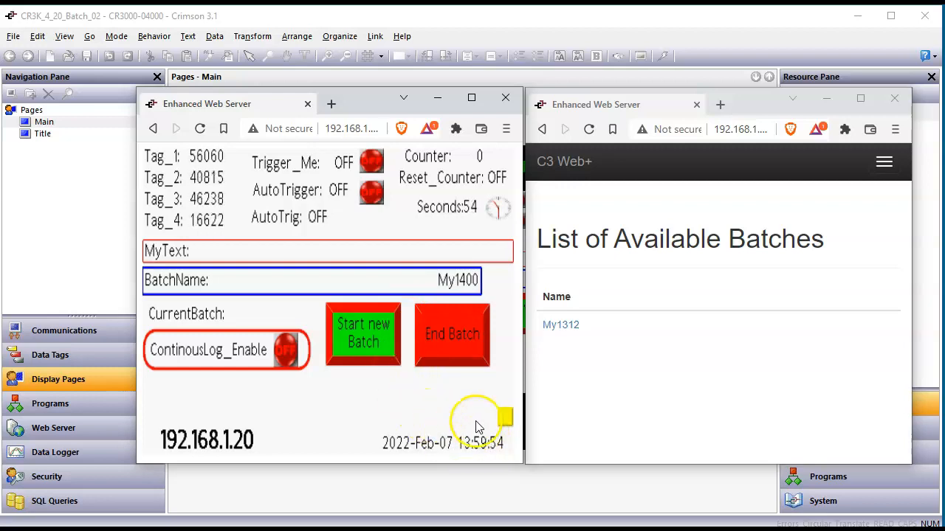
left_click(370, 349)
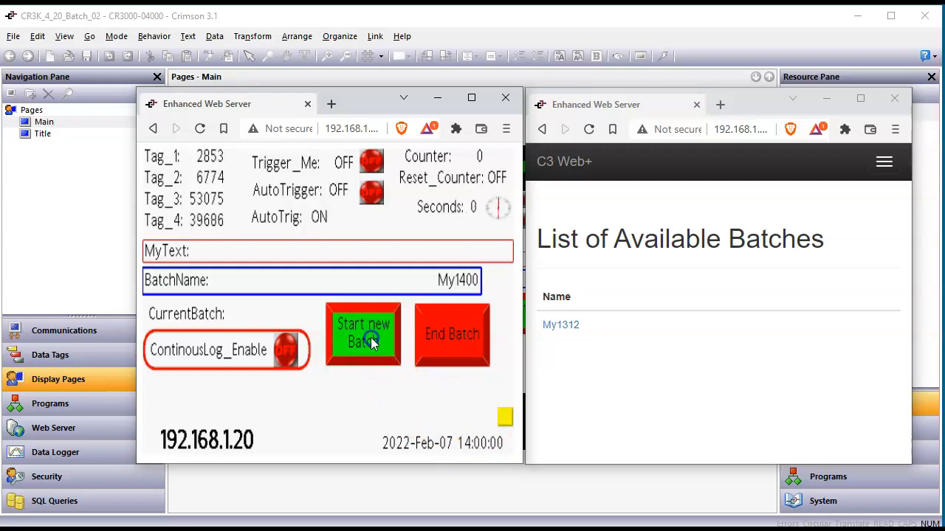
left_click(371, 338)
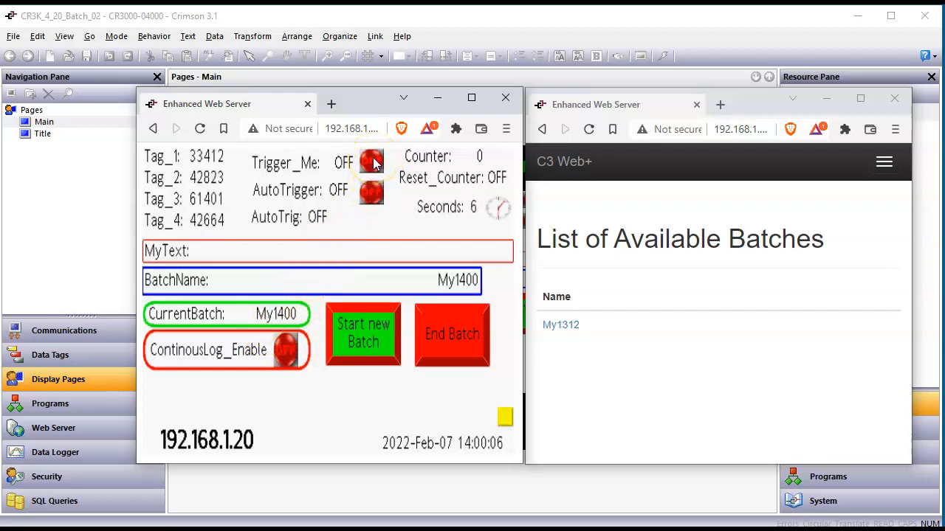
Toggle Trigger_Me five times to trigger log entries in the My1400 batch
left_click(373, 162)
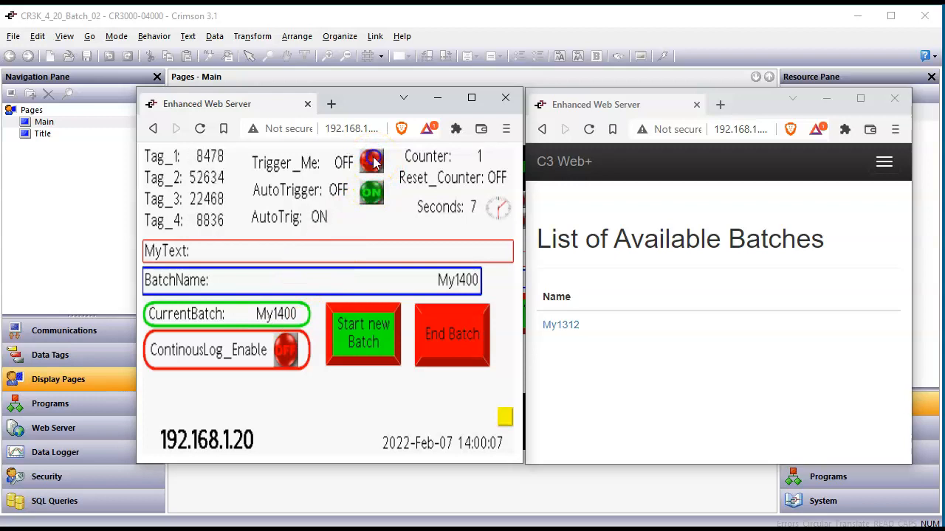
left_click(373, 163)
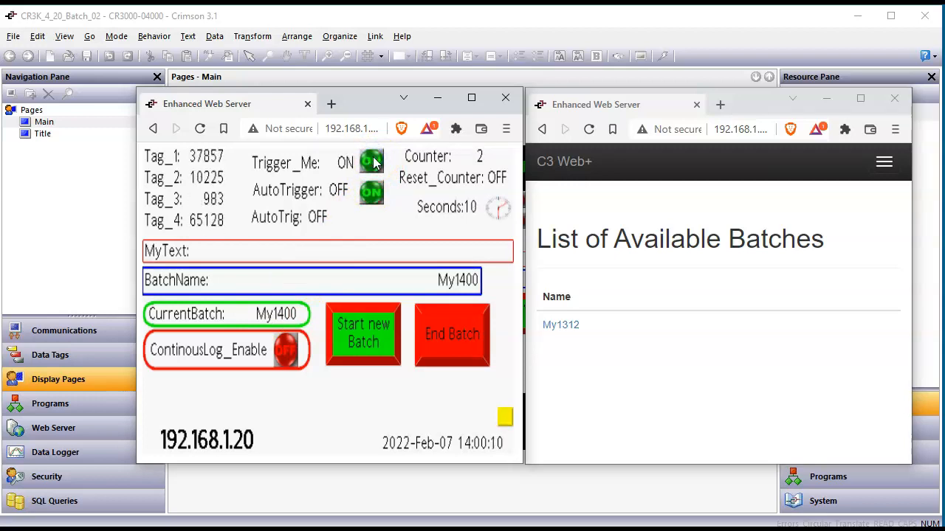
left_click(373, 162)
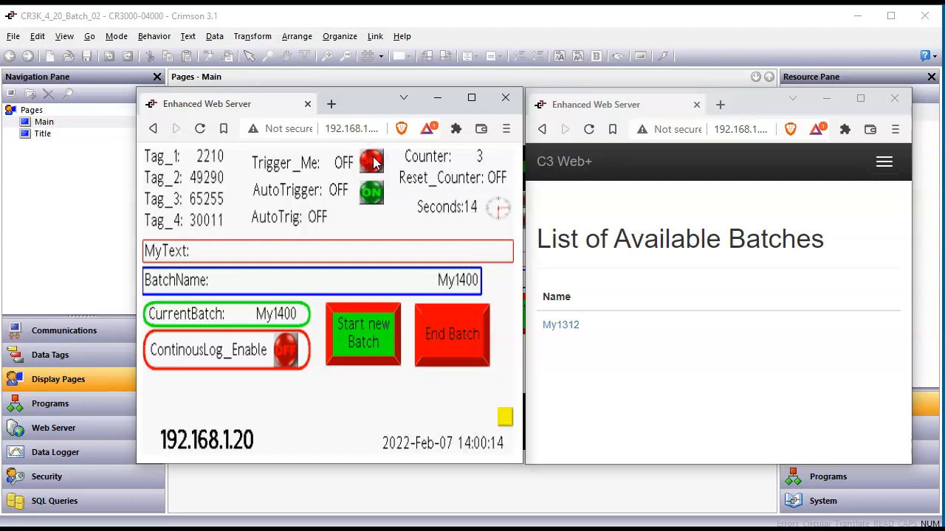
left_click(373, 162)
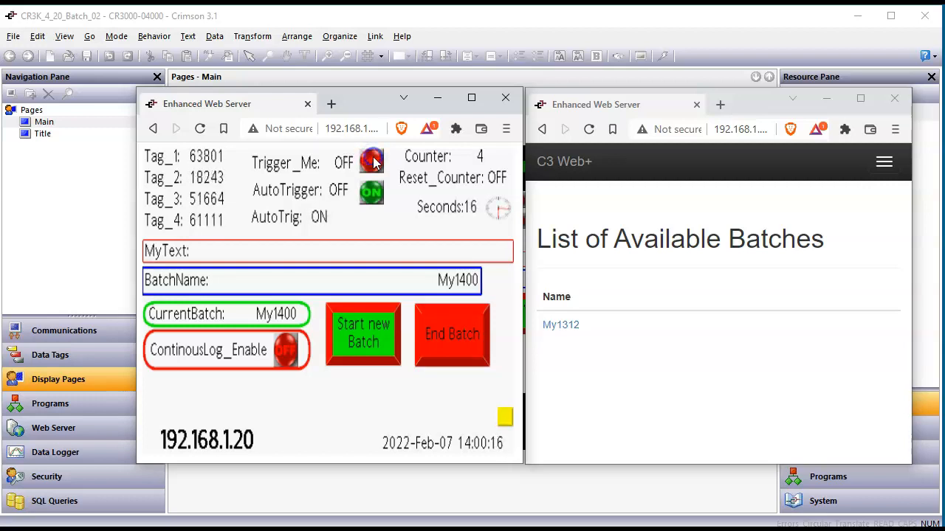
left_click(372, 162)
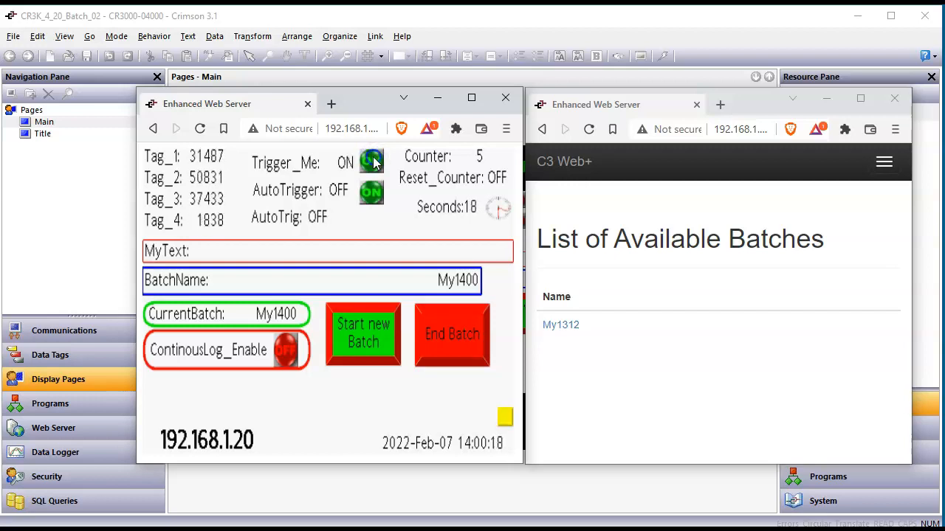
Toggle Trigger_Me three more times and switch AutoTrigger on for the running My1400 batch
left_click(372, 162)
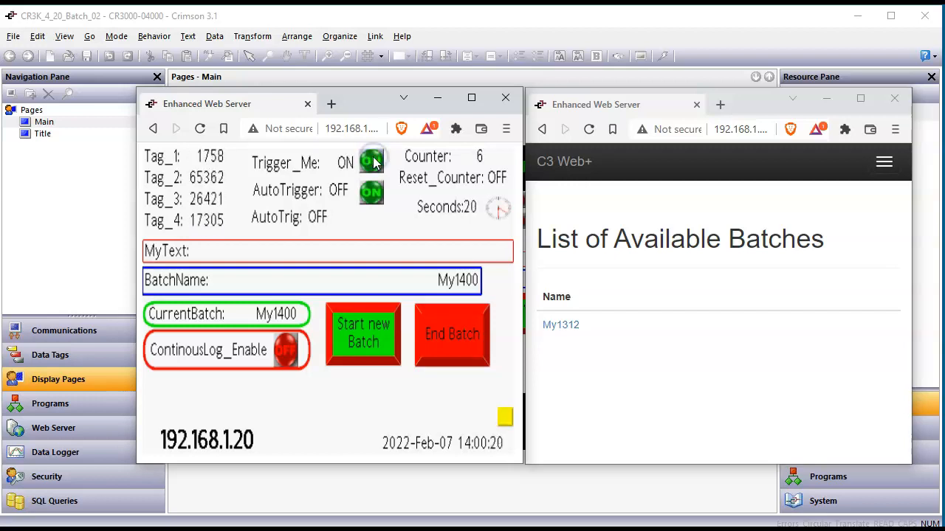
left_click(373, 162)
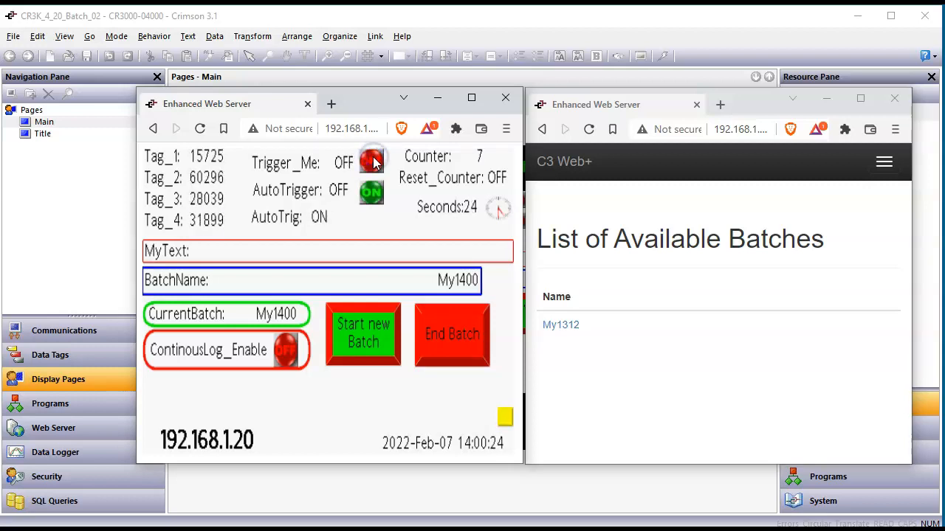
left_click(373, 163)
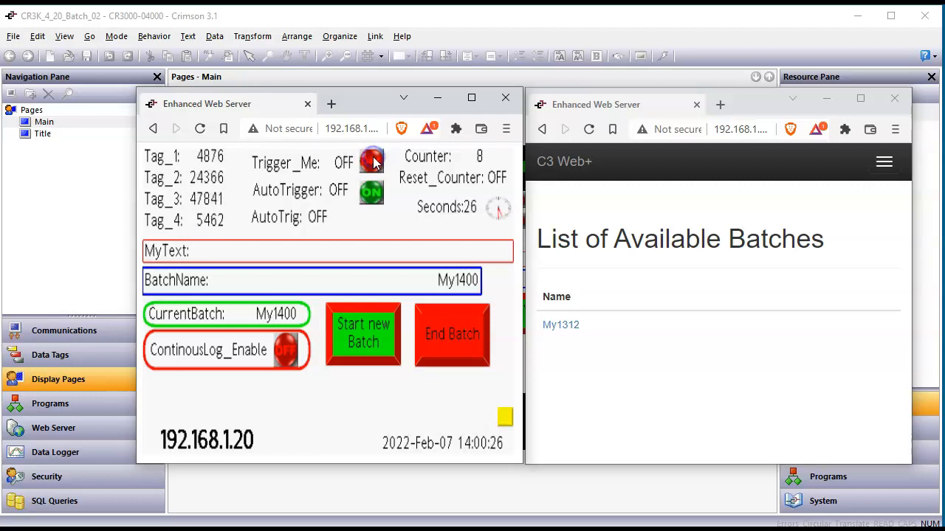
left_click(373, 195)
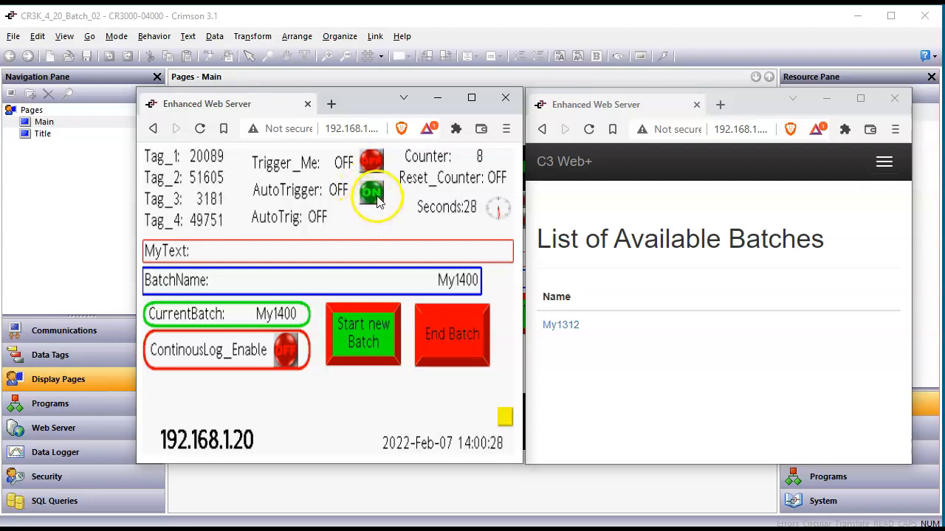
left_click(374, 197)
left_click(377, 184)
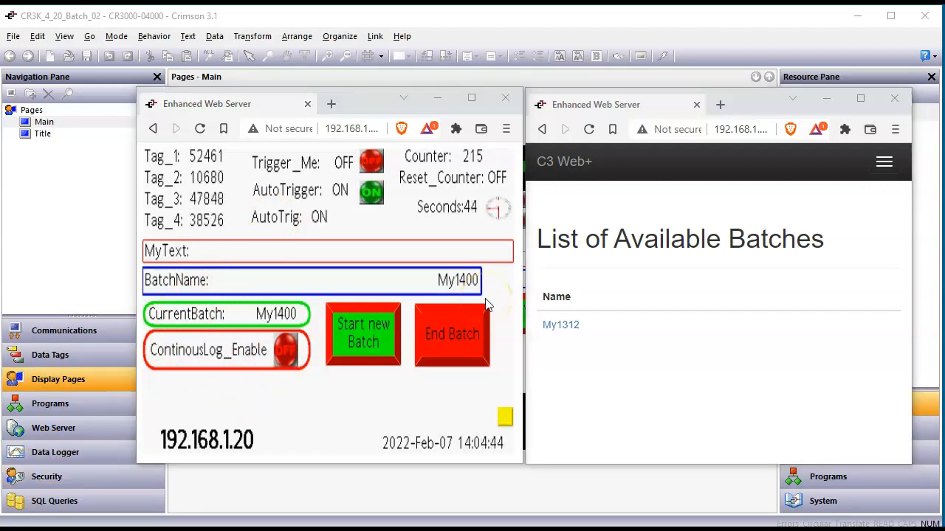
Switch AutoTrigger off and toggle Trigger_Me repeatedly to log further manual entries in the My1400 batch
left_click(371, 196)
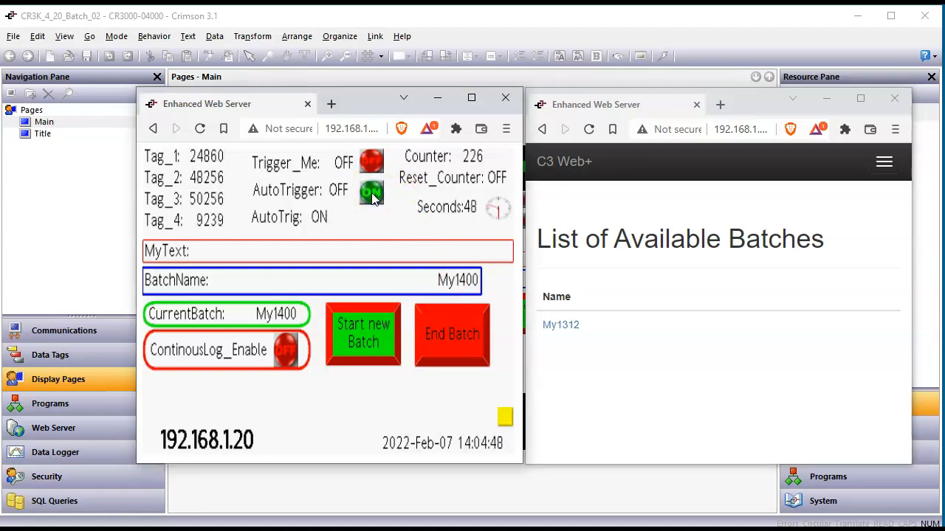
left_click(371, 160)
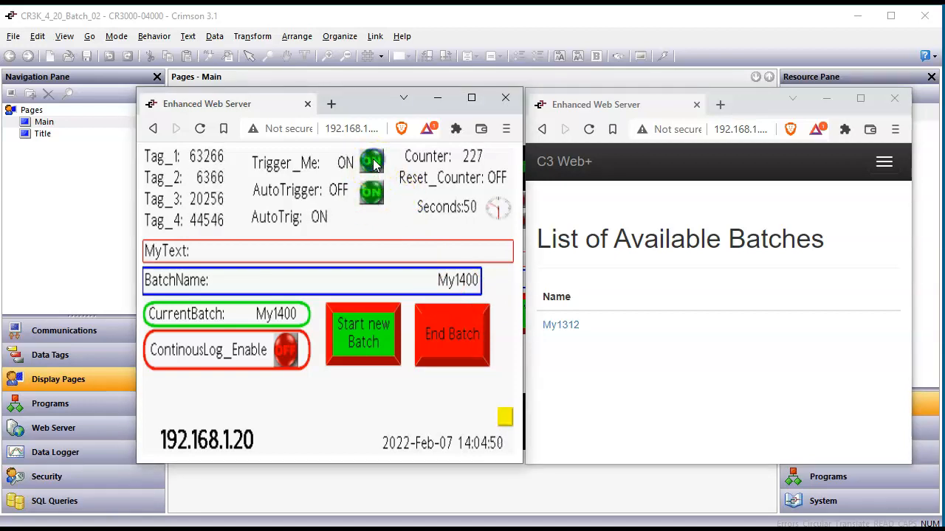
left_click(371, 161)
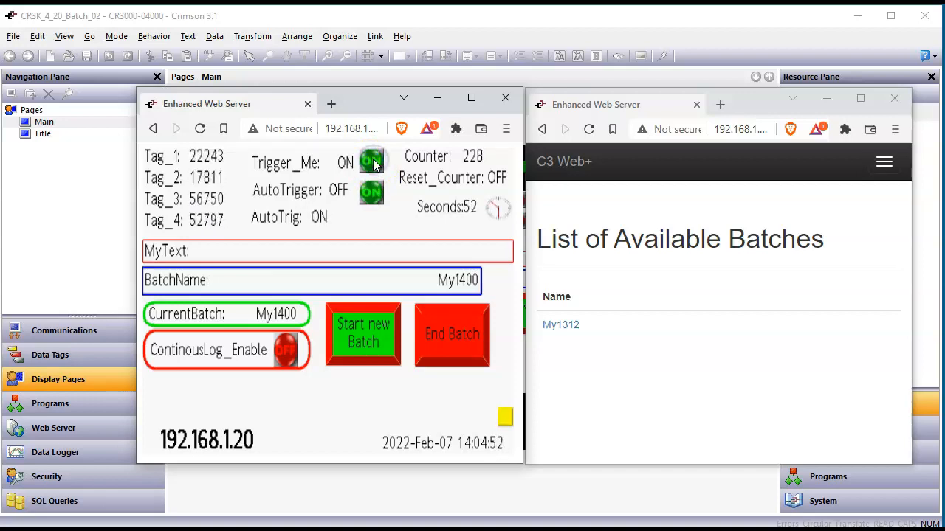
left_click(372, 161)
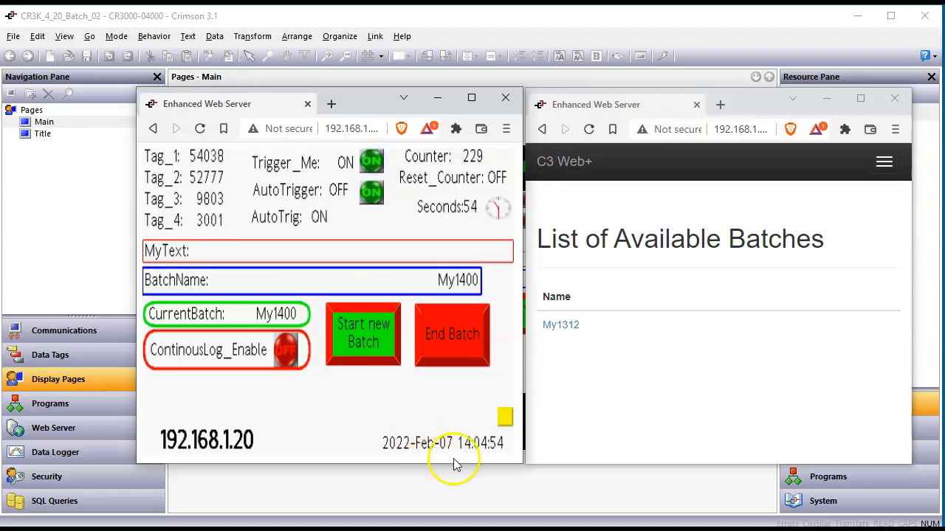
left_click(372, 164)
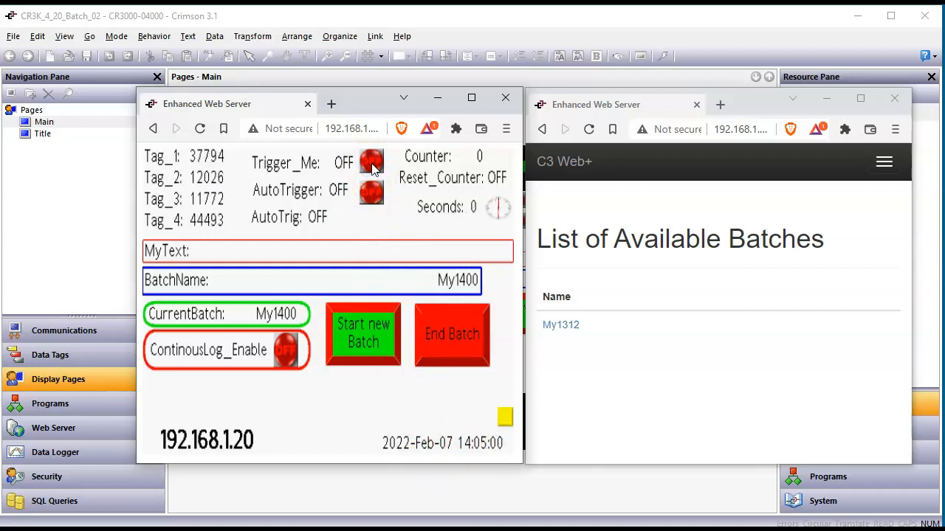
left_click(372, 163)
left_click(372, 164)
left_click(372, 164)
left_click(372, 164)
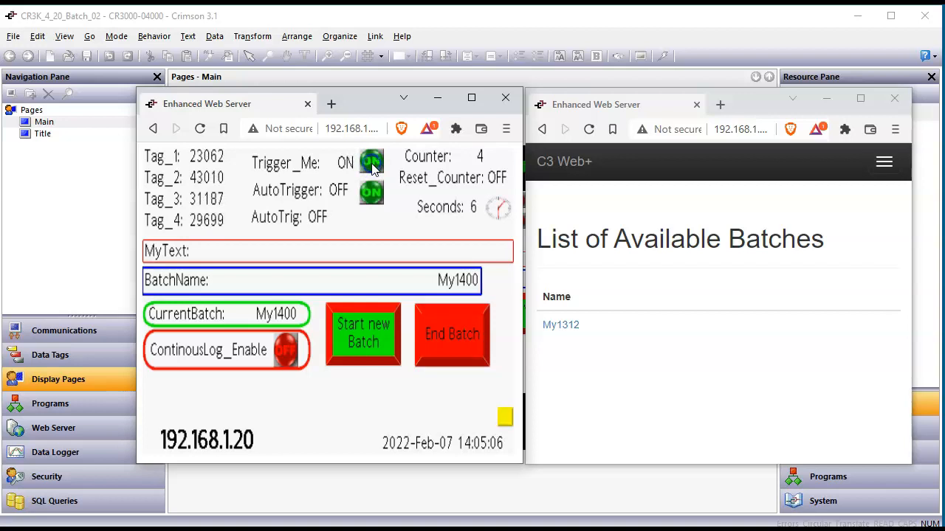
left_click(372, 163)
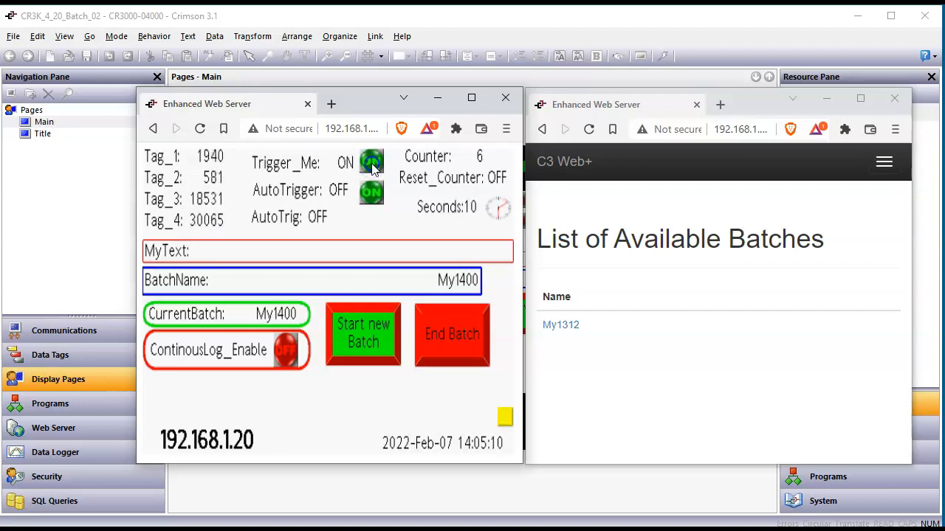
left_click(372, 163)
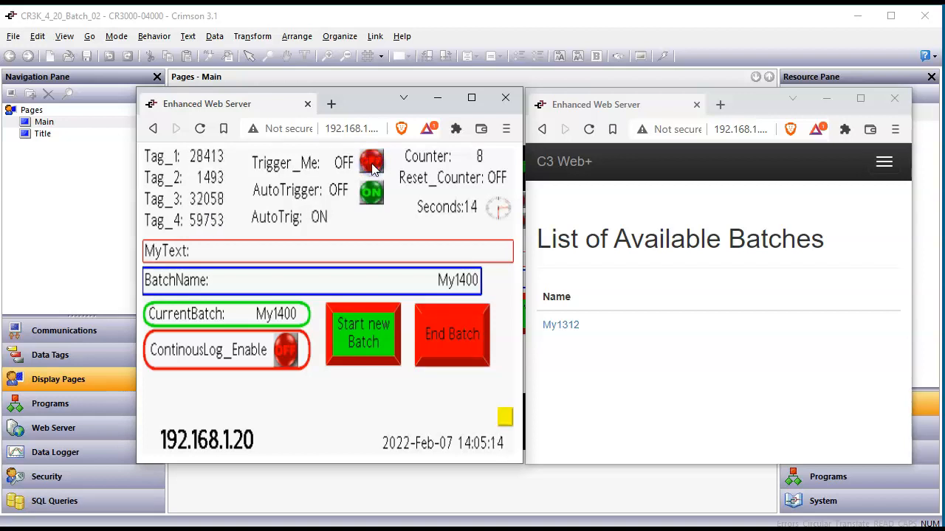
End the current batch on the remote display and open the My1400 batch from the web server's Batches page
left_click(459, 353)
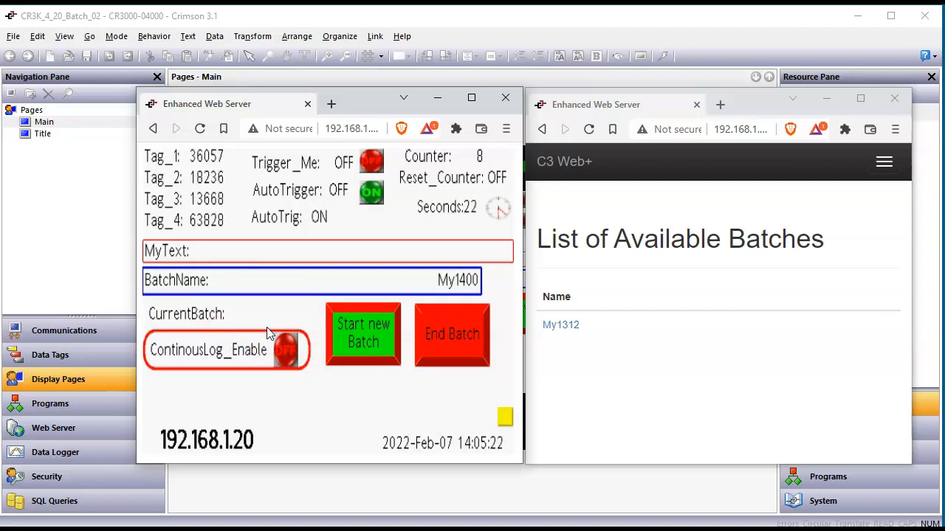
left_click(885, 164)
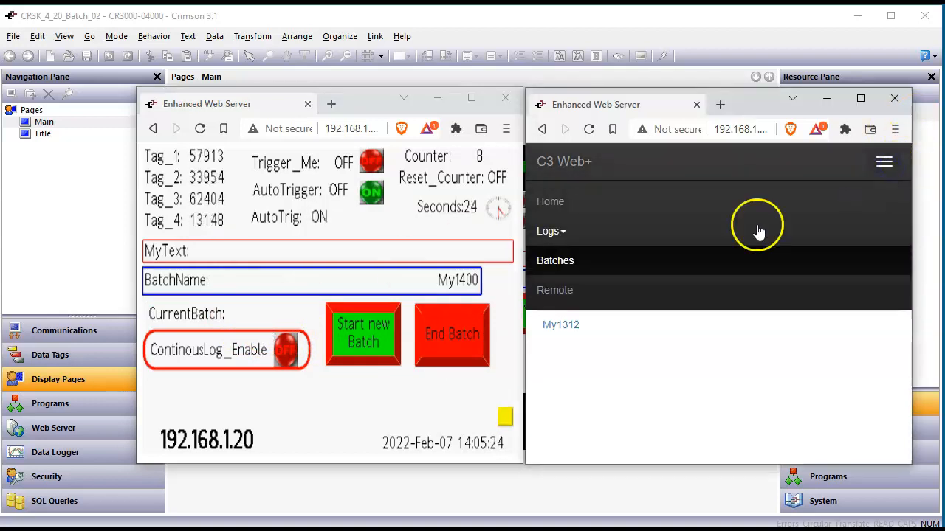
left_click(596, 269)
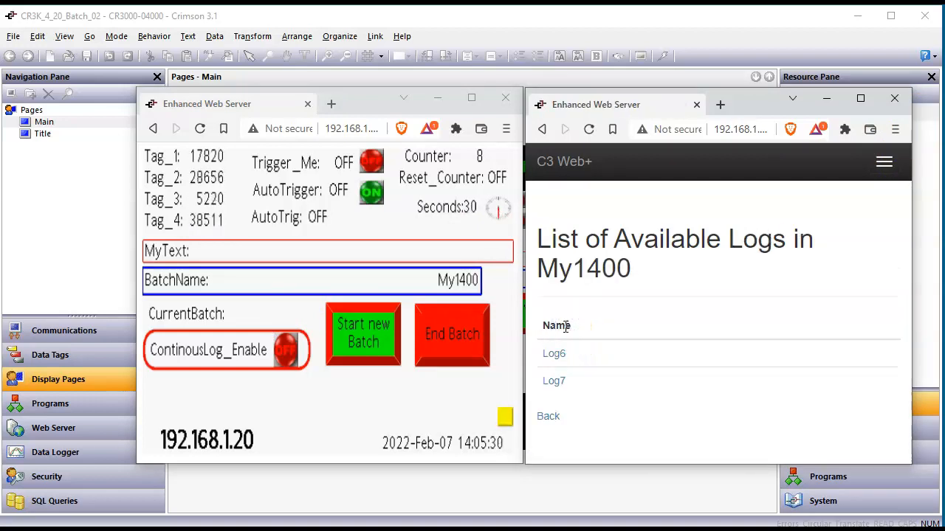
Open Log6 of the My1400 batch, view the contents of 02071400.CSV and return to the file list
left_click(556, 355)
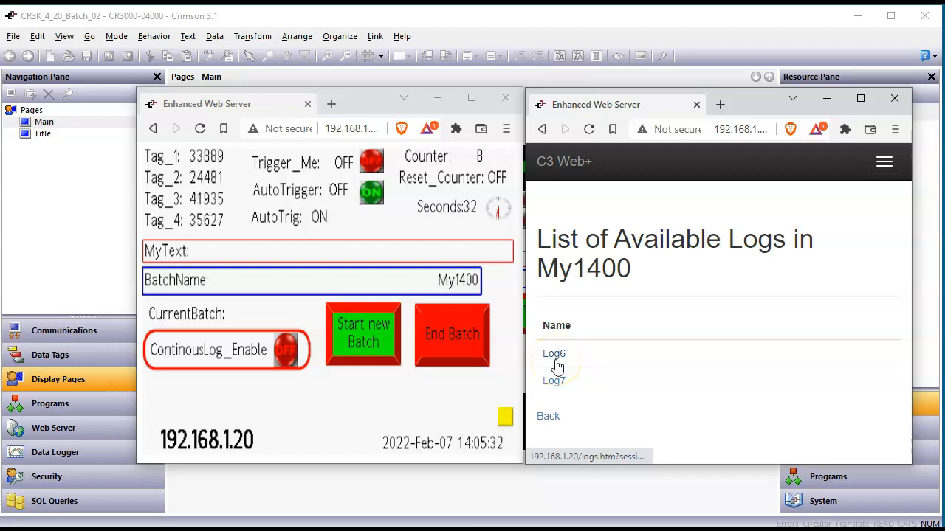
left_click(558, 383)
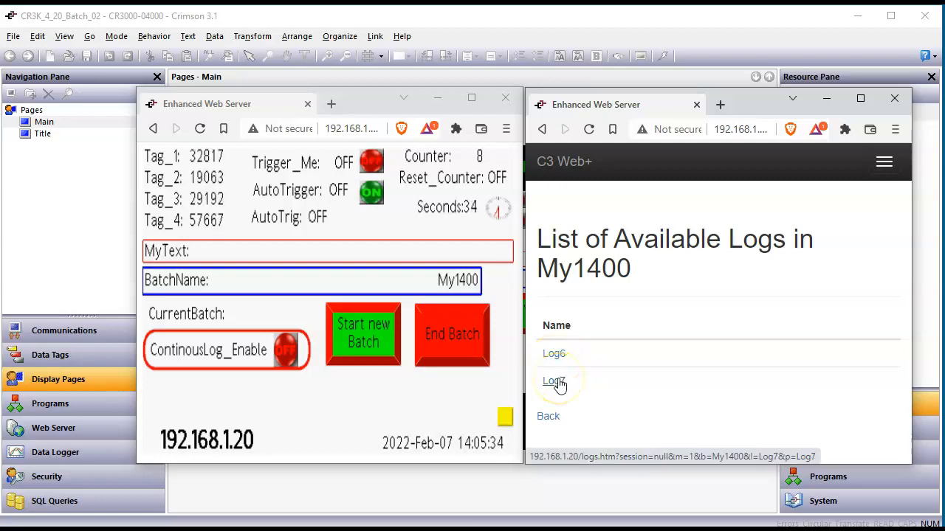
left_click(554, 357)
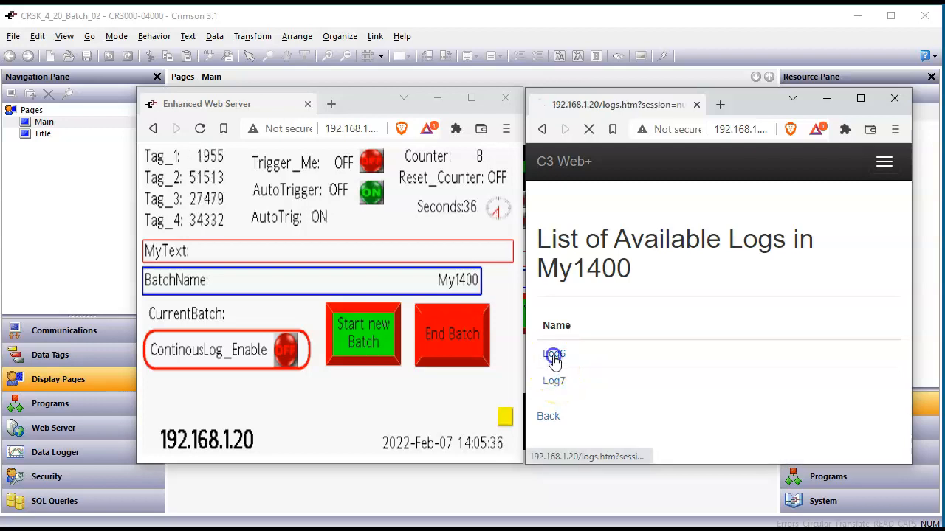
scroll(706, 334, "down", 2)
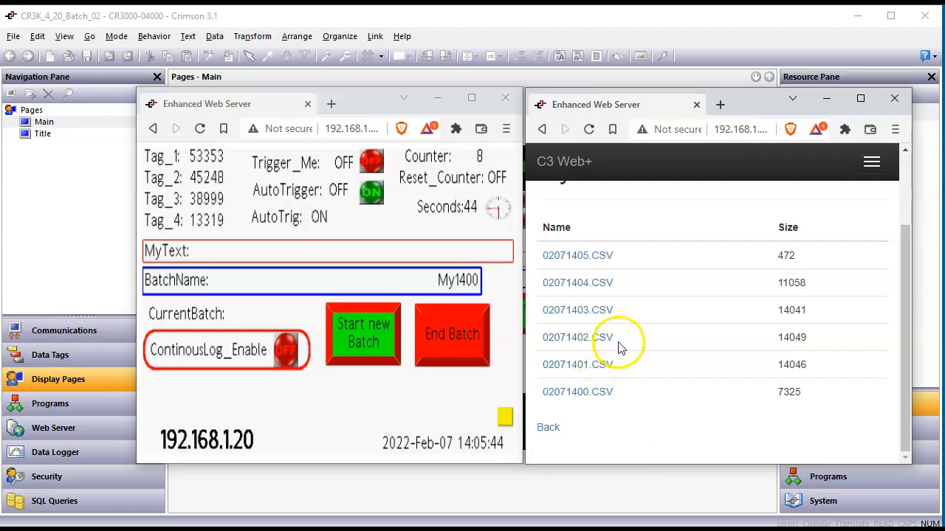
left_click(588, 395)
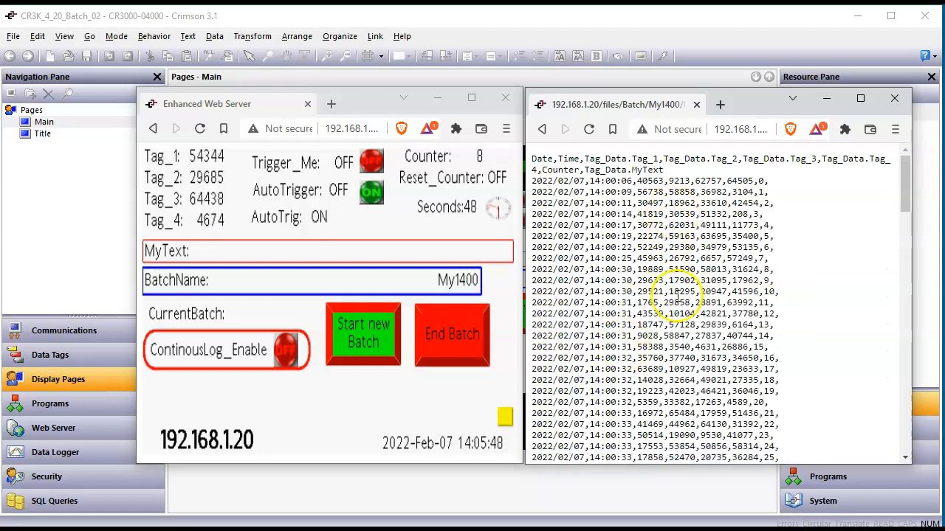
left_click(543, 135)
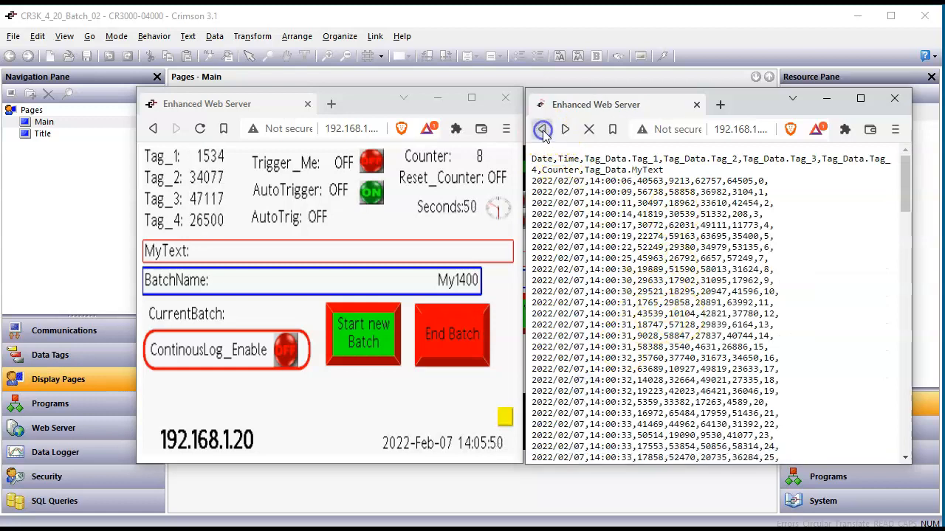
Save the linked log file 02071400.CSV to the Desktop as 02071400.csv, using the All Files (*.*) type
right_click(572, 398)
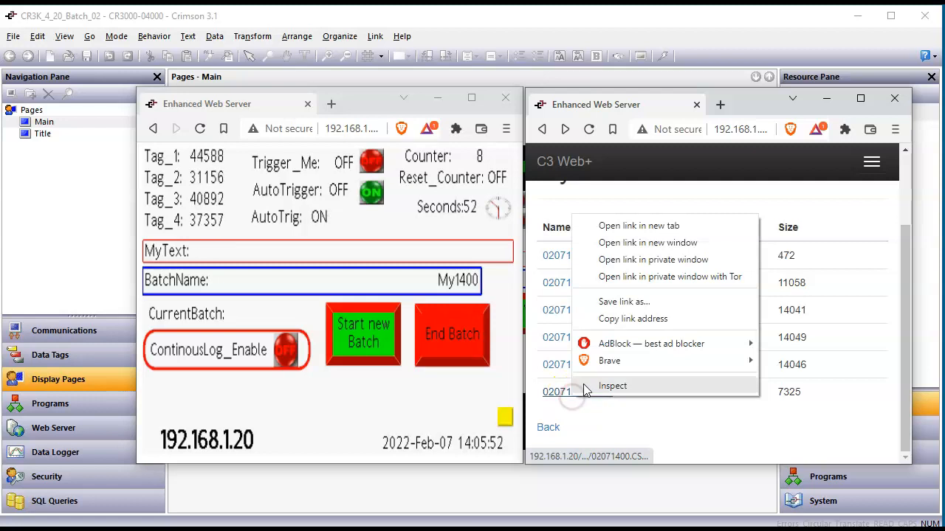
left_click(627, 301)
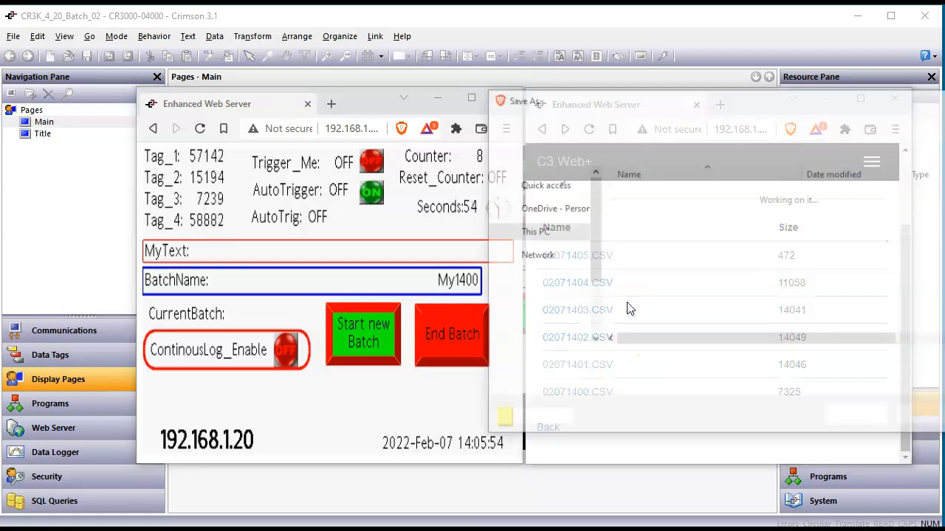
left_click(648, 360)
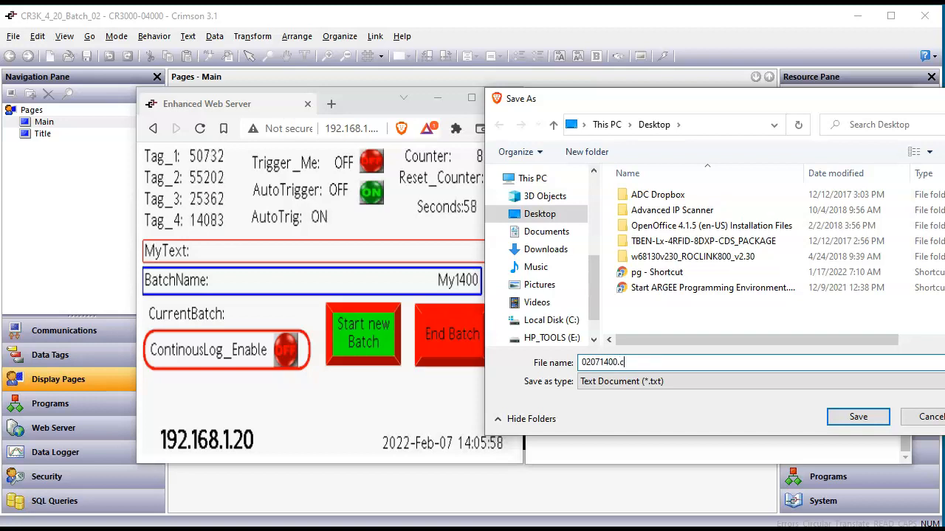
left_click(670, 391)
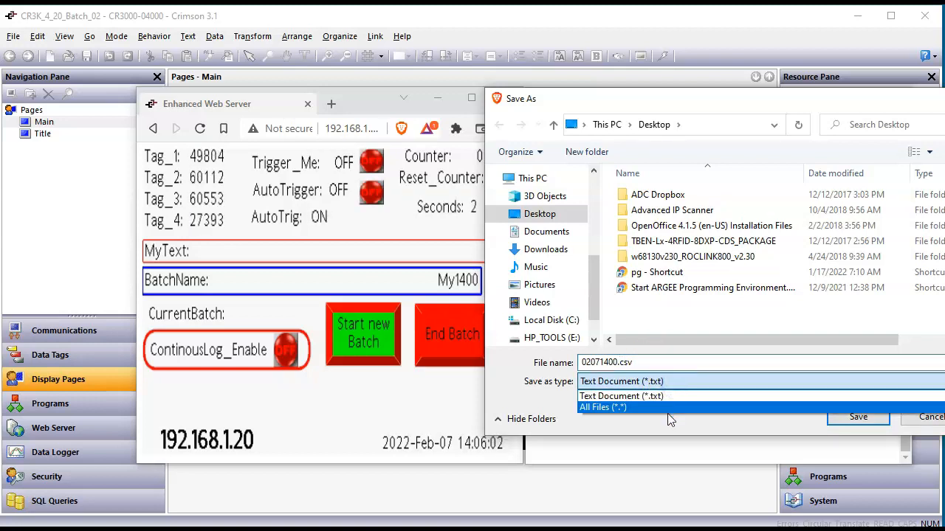
left_click(667, 413)
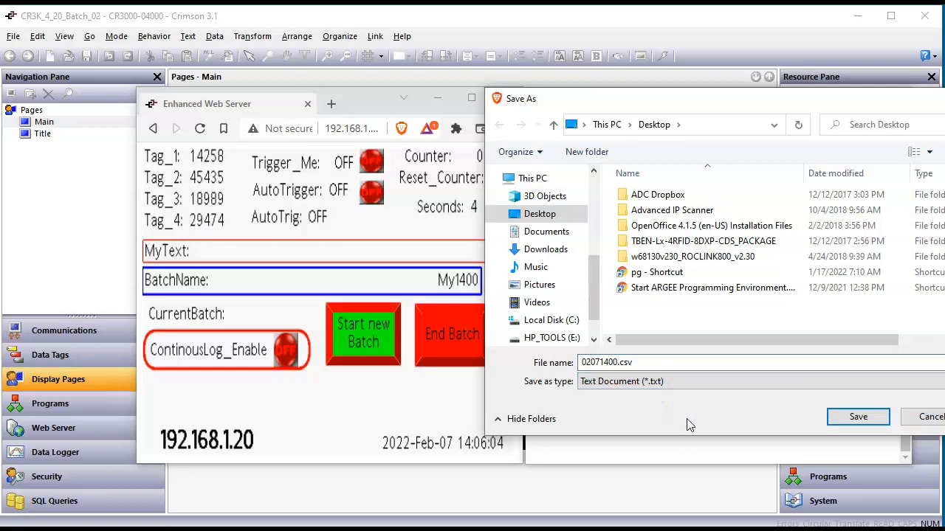
left_click(674, 381)
left_click(677, 381)
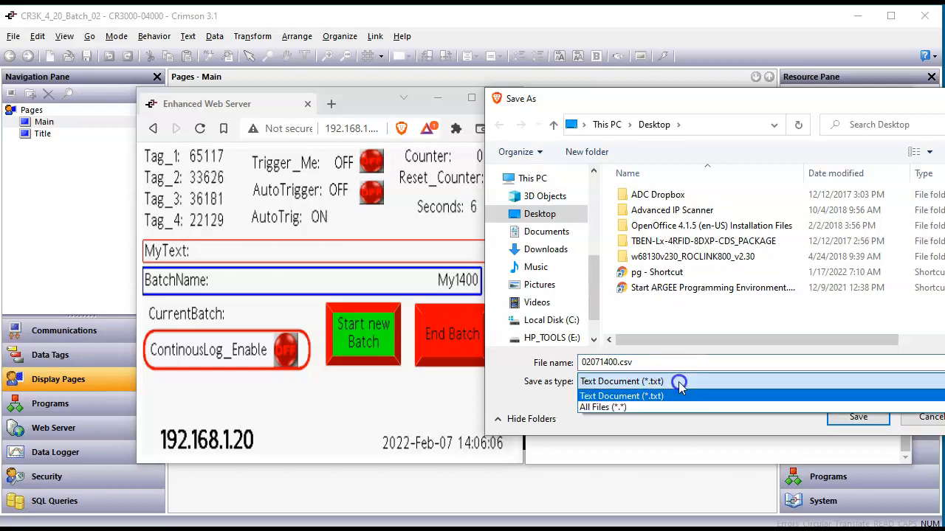
left_click(664, 408)
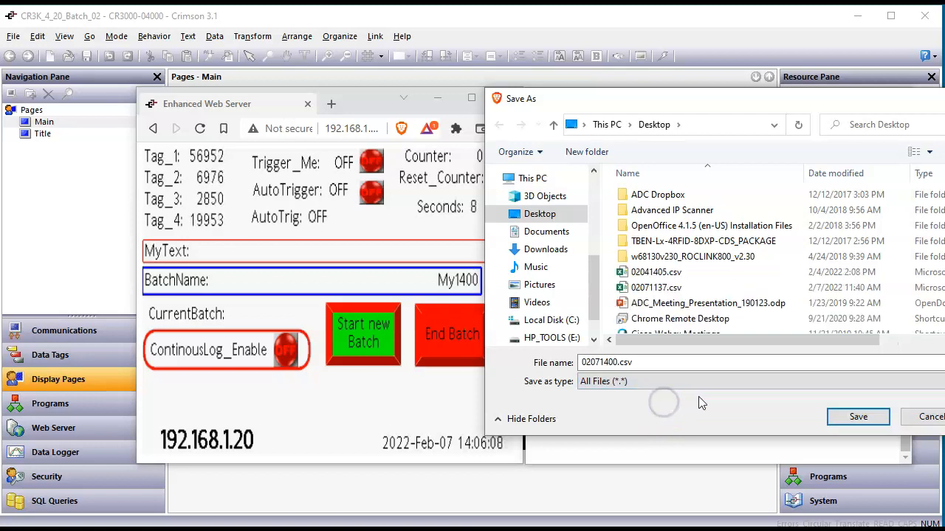
left_click(859, 418)
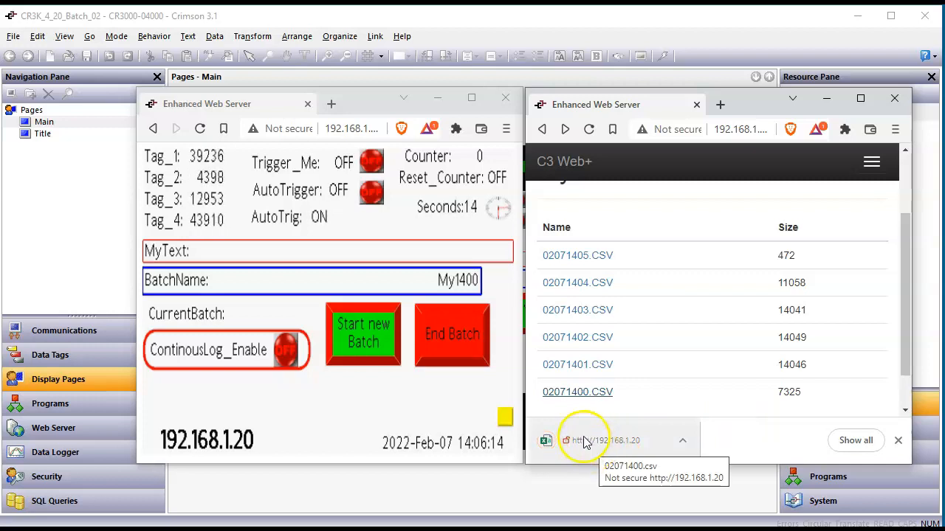
Open the downloaded 02071400.csv in Excel and examine the timestamps, tag values and counter of the logged entries
left_click(584, 442)
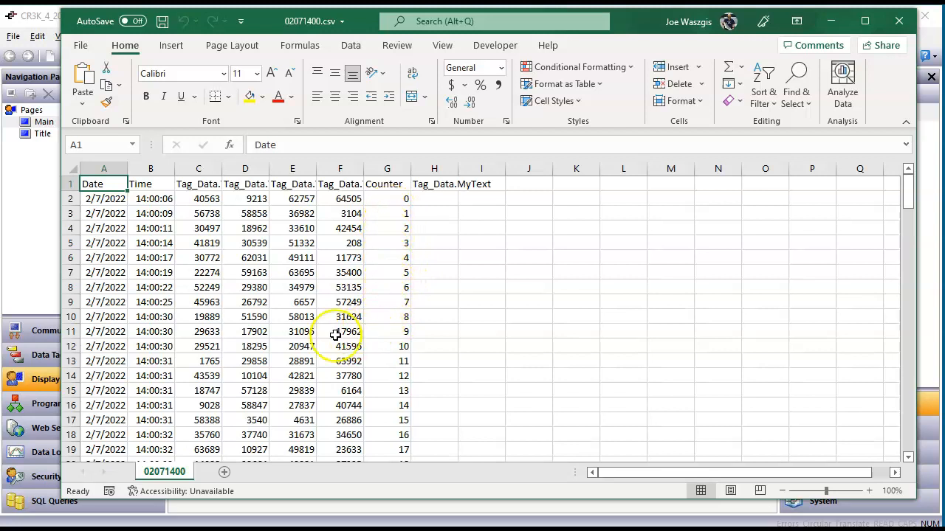
scroll(210, 295, "down", 5)
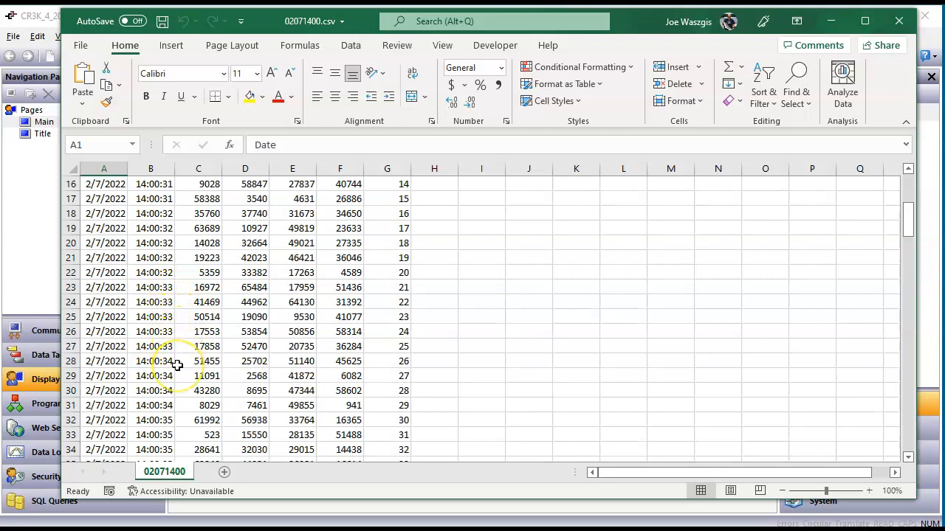
scroll(177, 365, "down", 1)
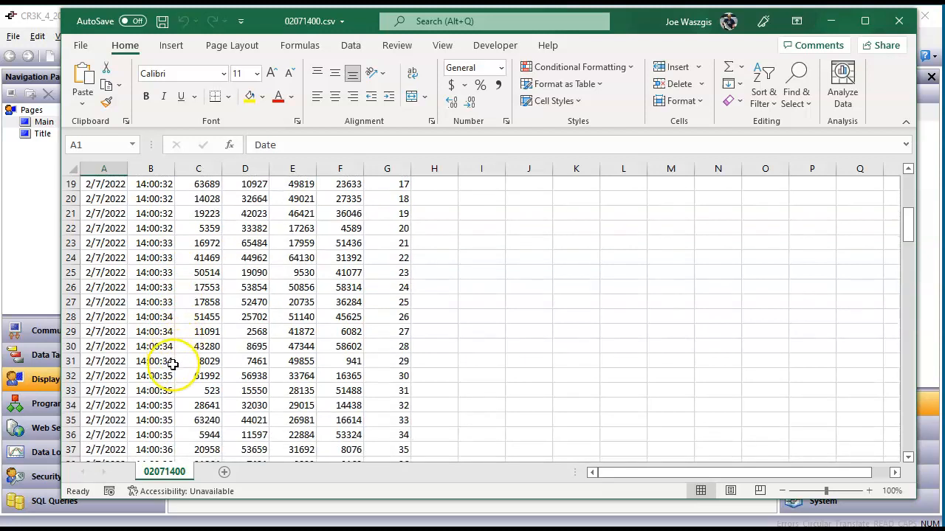
scroll(174, 377, "down", 2)
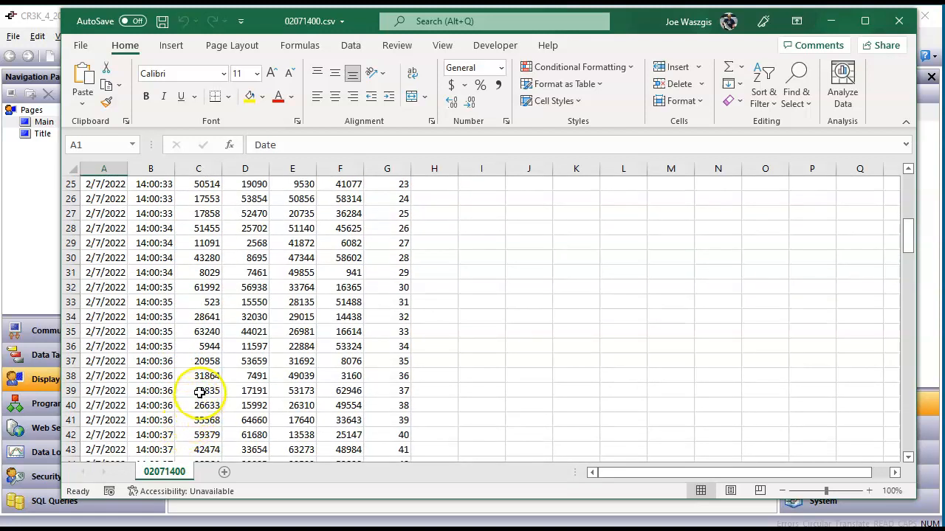
scroll(213, 377, "up", 4)
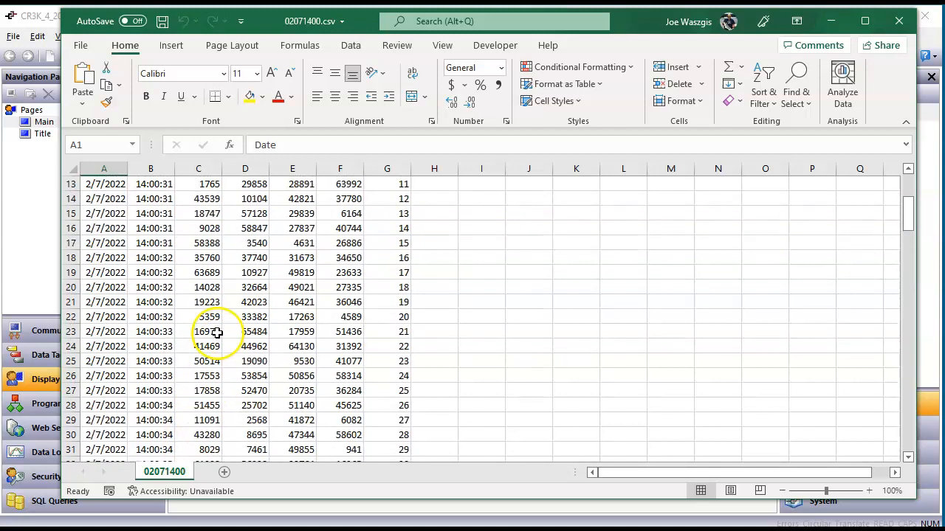
Close 02071400.csv and save the linked log file 02071403.CSV to the Desktop as 02071403.csv, using the All Files (*.*) type
scroll(216, 332, "up", 4)
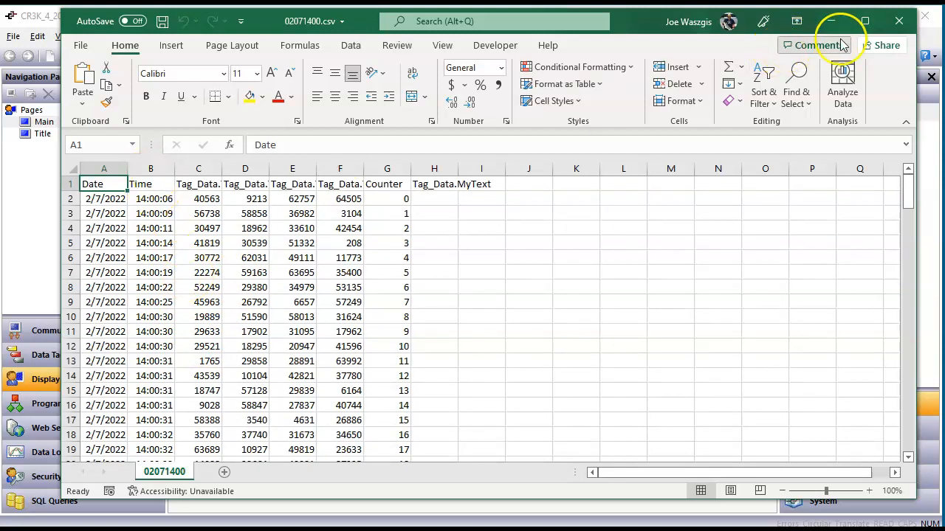
left_click(898, 23)
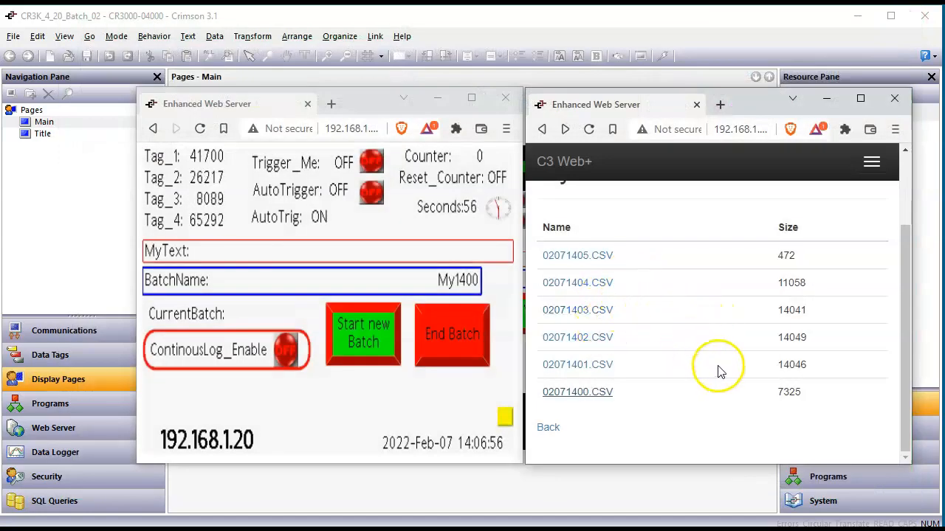
right_click(594, 315)
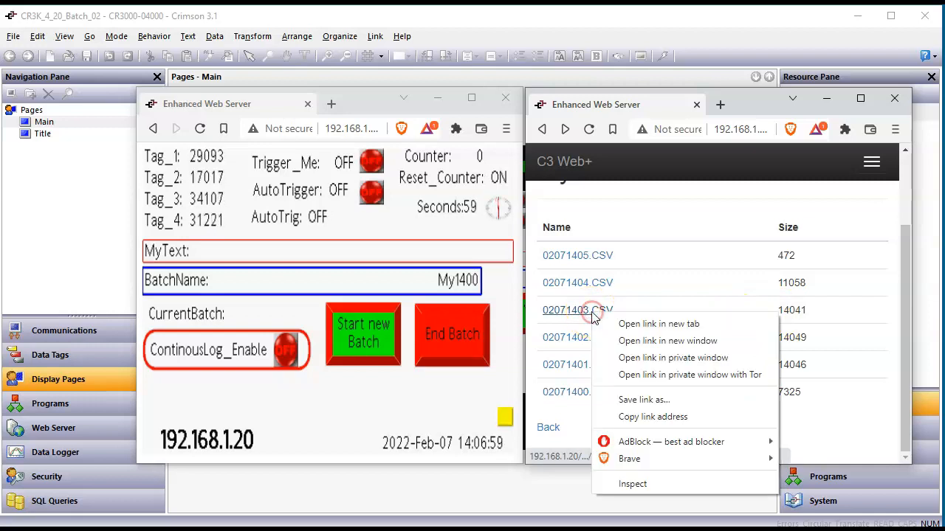
left_click(641, 399)
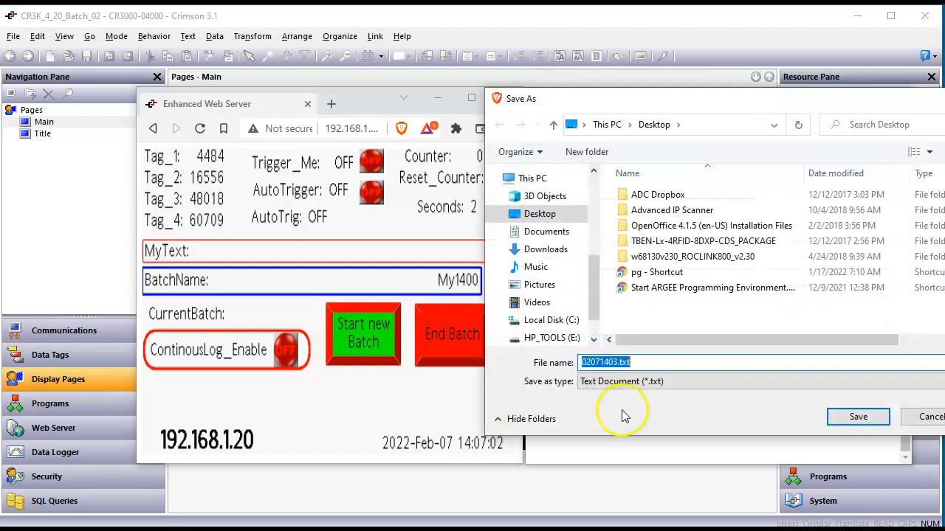
left_click(657, 361)
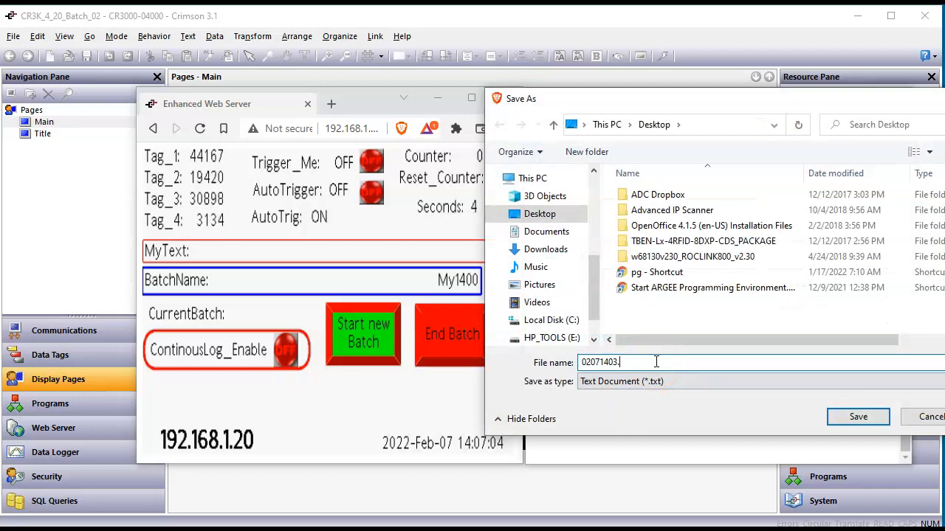
left_click(659, 381)
left_click(655, 407)
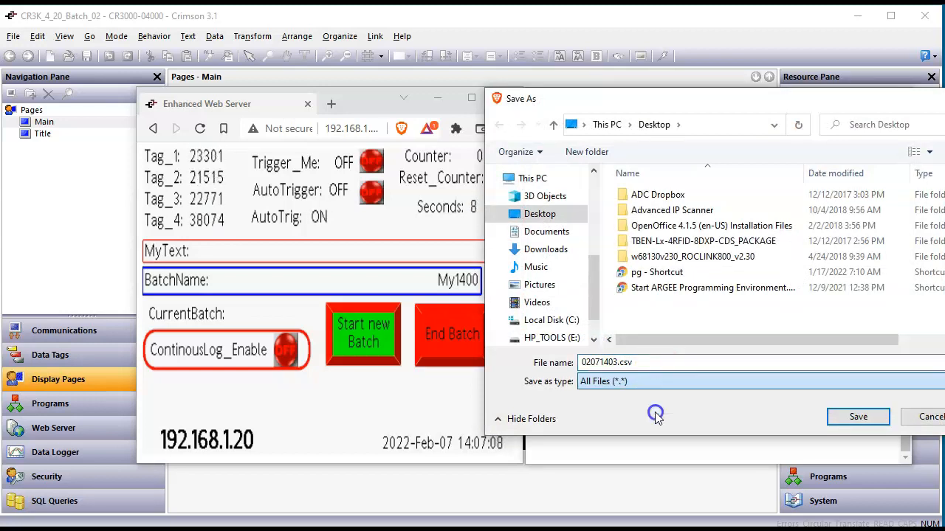
left_click(858, 417)
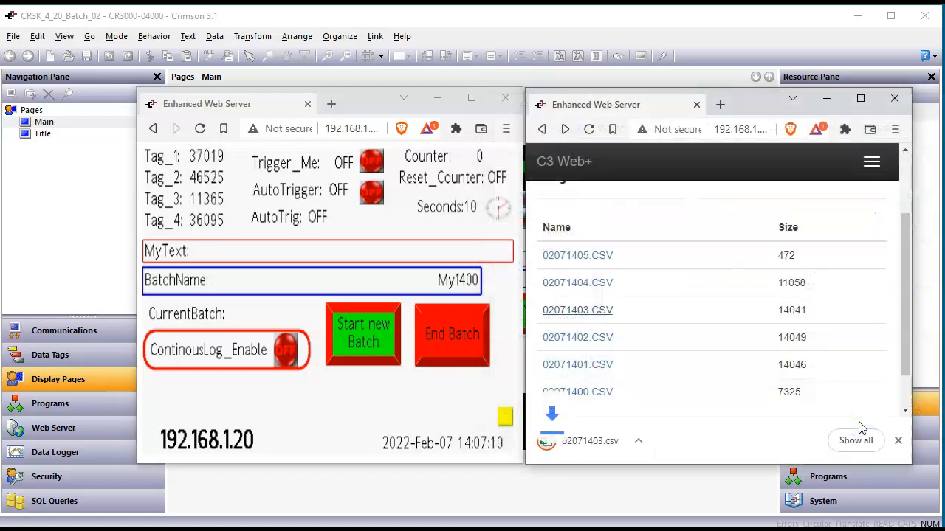
Open the downloaded 02071403.csv in Excel and examine the timestamps and counter values from the first entry through the last rows
left_click(596, 443)
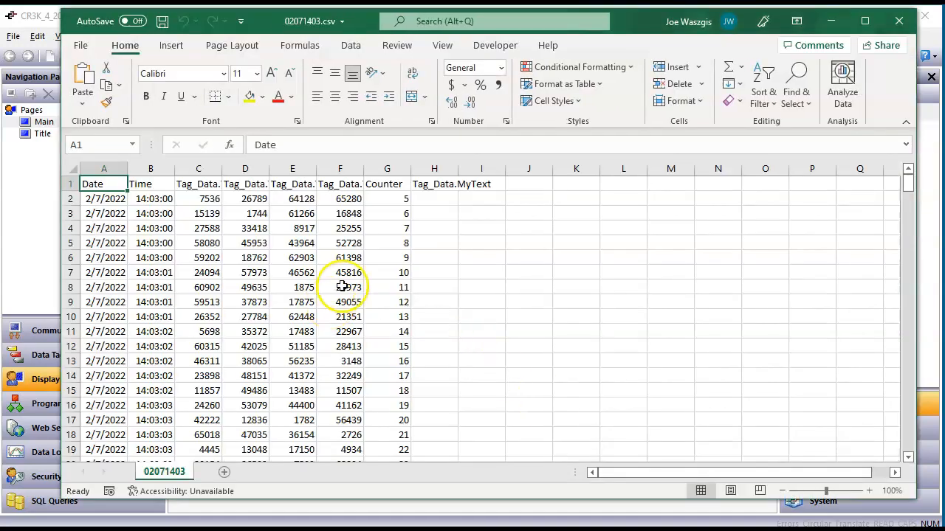
scroll(304, 279, "down", 9)
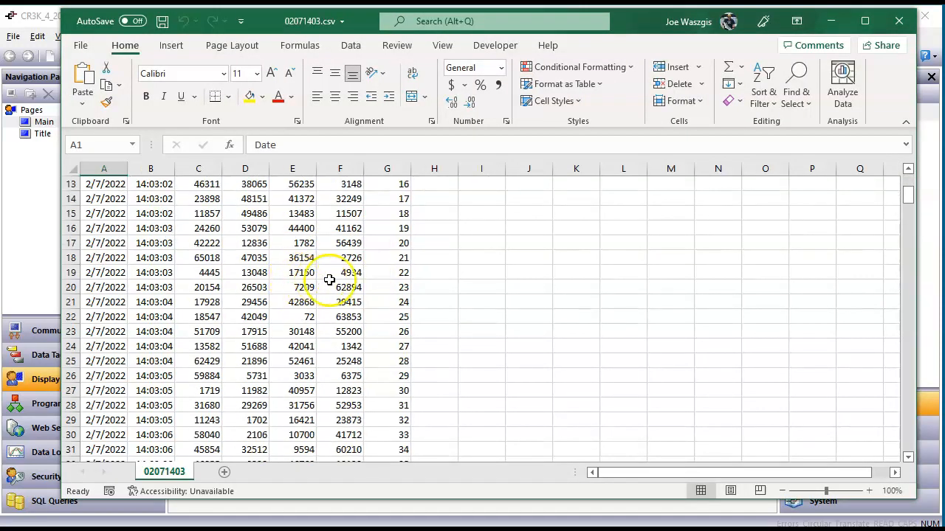
scroll(330, 279, "down", 20)
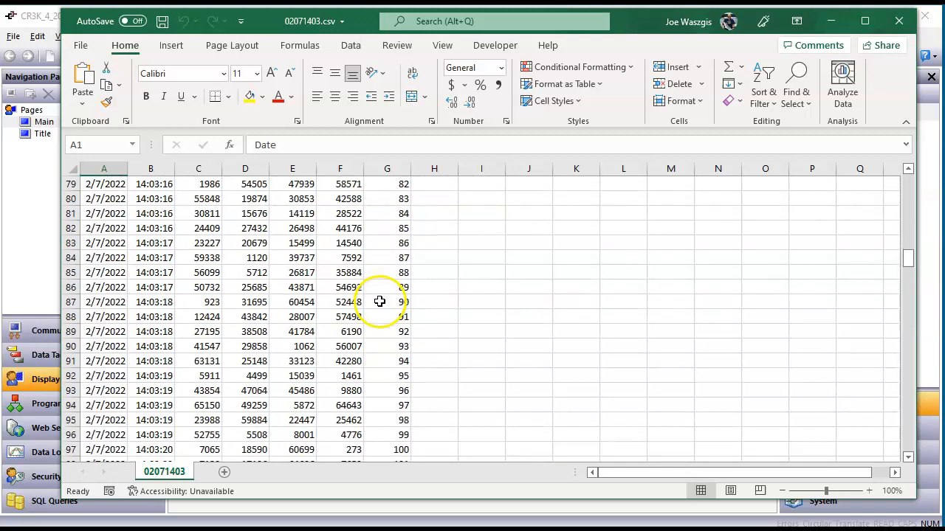
scroll(395, 315, "down", 20)
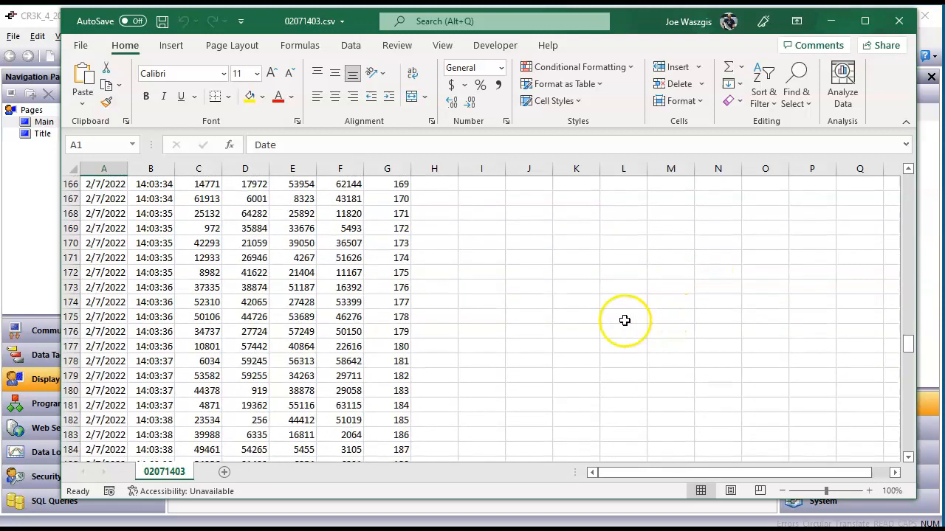
scroll(577, 332, "down", 20)
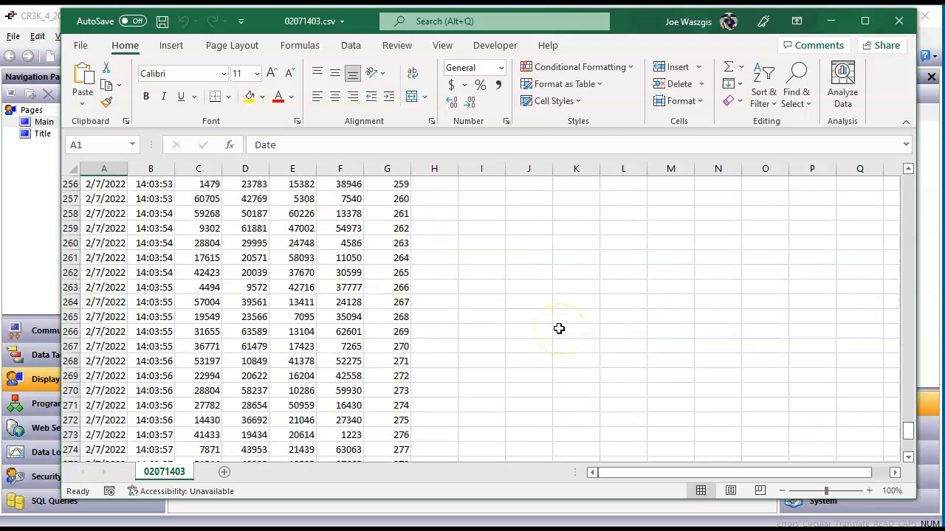
scroll(559, 328, "down", 2)
scroll(558, 328, "up", 3)
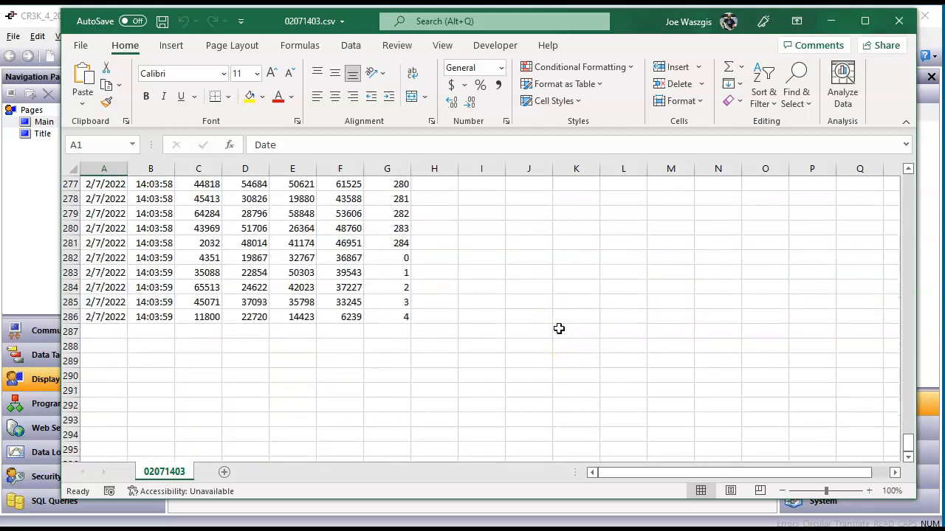
scroll(559, 329, "up", 1)
scroll(539, 333, "up", 2)
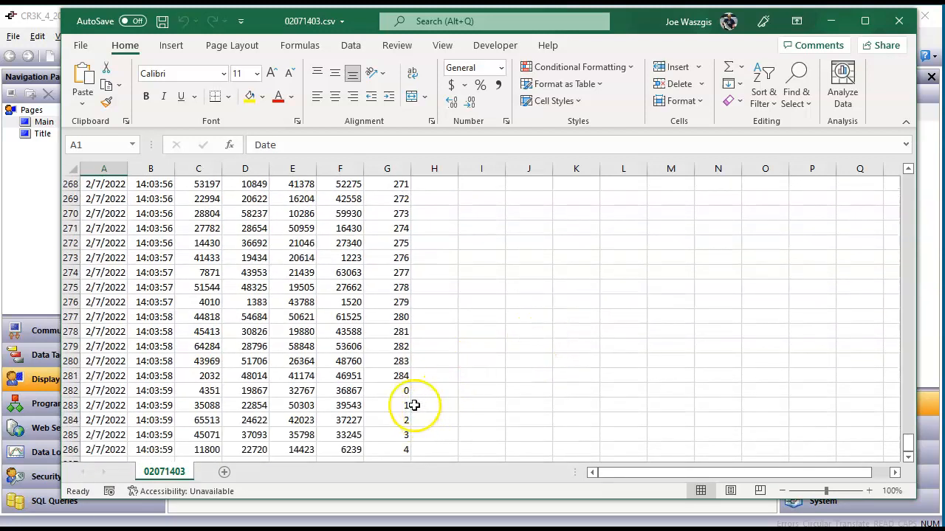
scroll(454, 374, "up", 3)
scroll(418, 362, "down", 1)
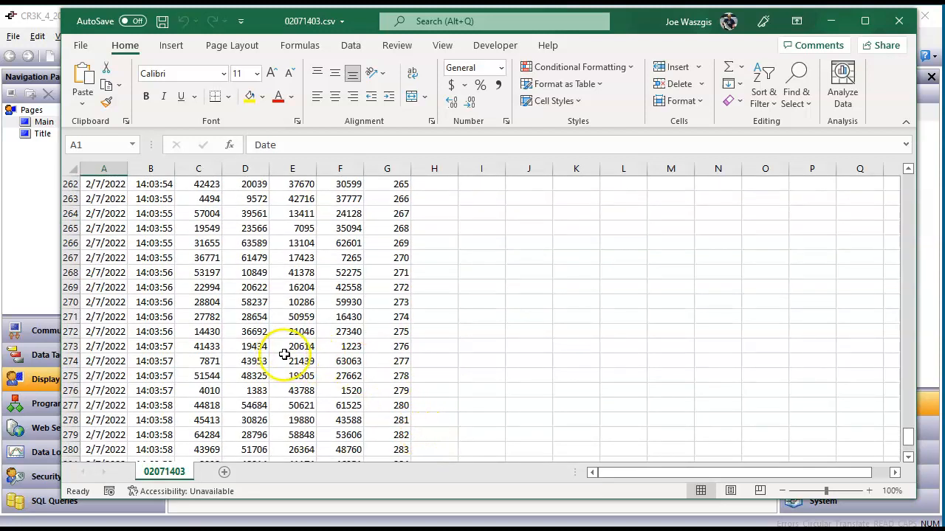
Review the 02071403.csv entries backwards from the end of the log to compare samples per second, and close the file
scroll(210, 351, "up", 8)
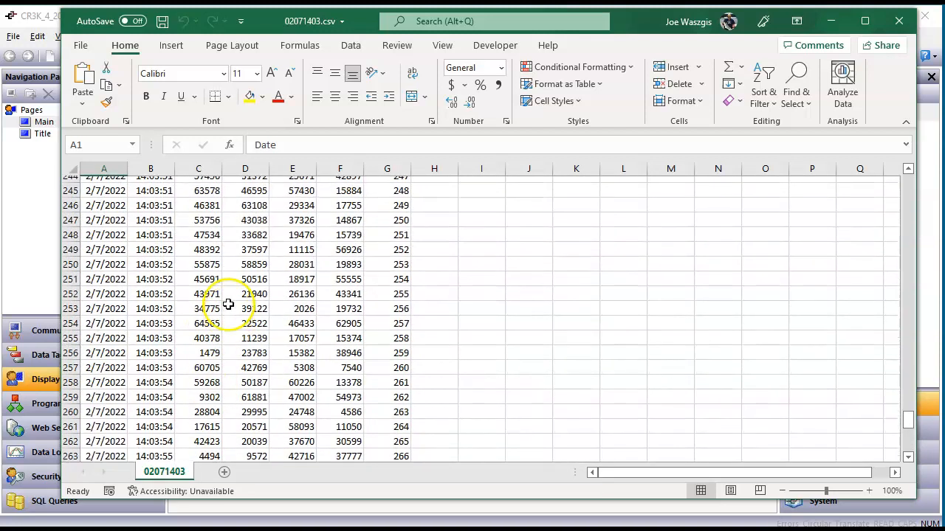
scroll(227, 304, "up", 12)
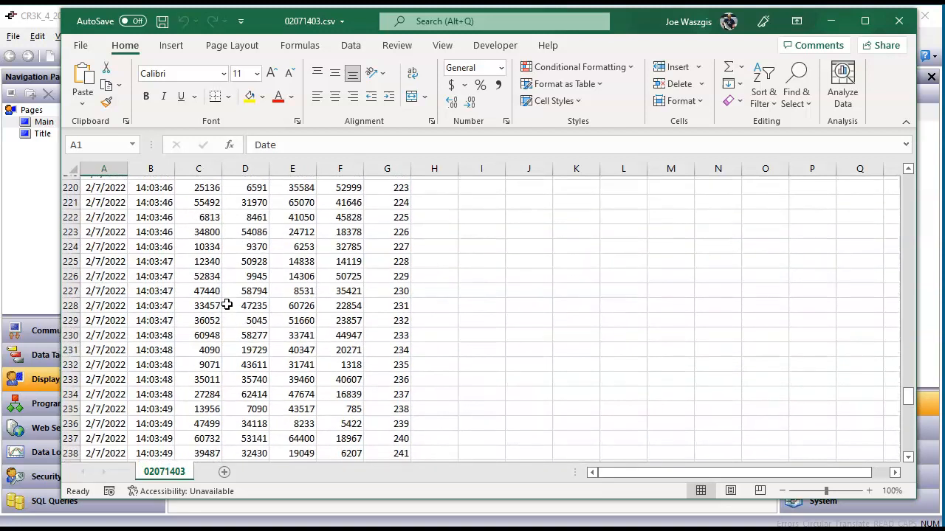
scroll(227, 304, "up", 6)
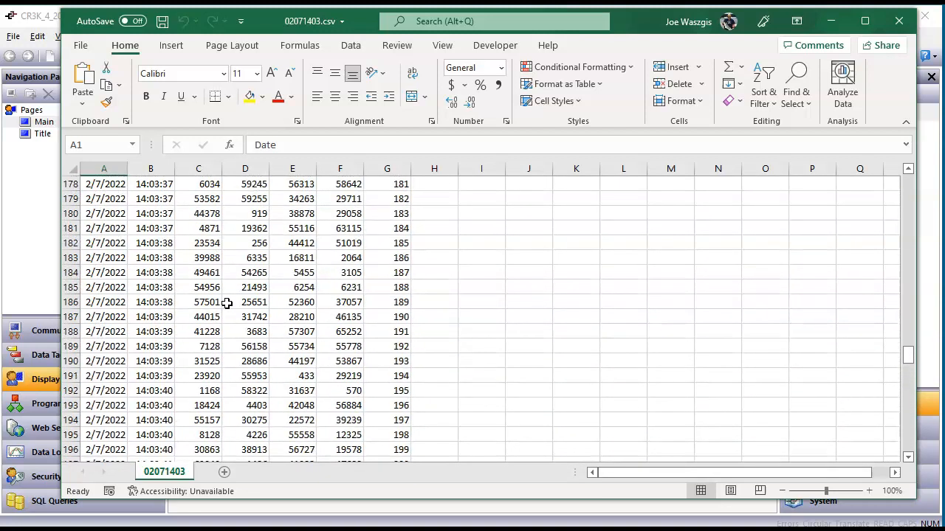
scroll(218, 302, "up", 12)
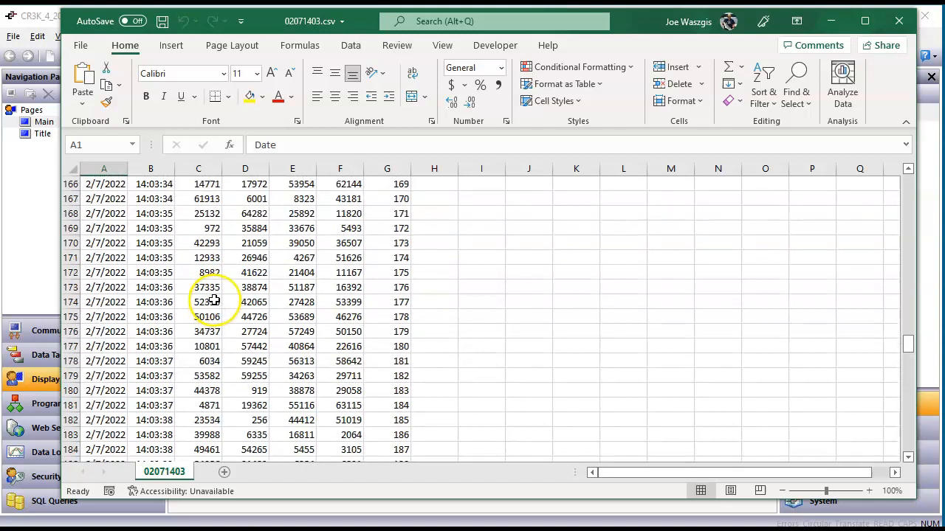
scroll(214, 301, "up", 14)
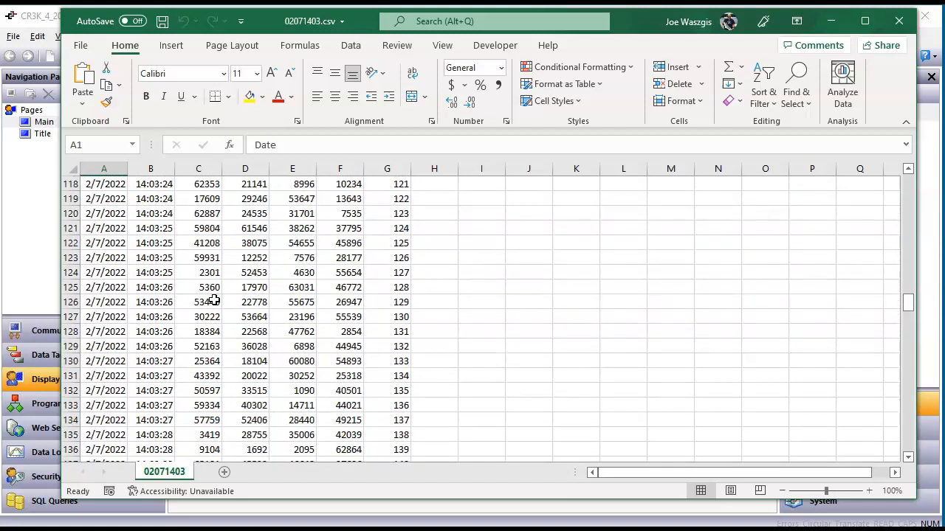
scroll(213, 300, "up", 1)
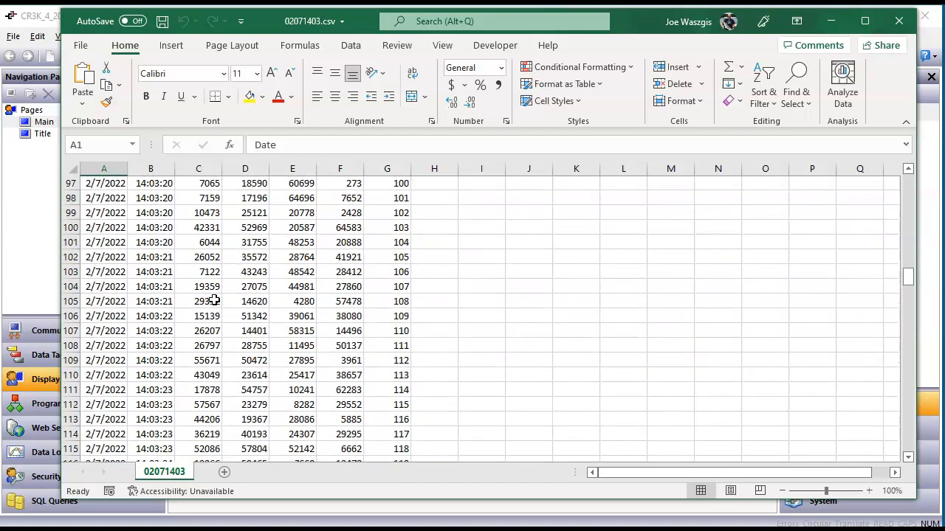
left_click(898, 20)
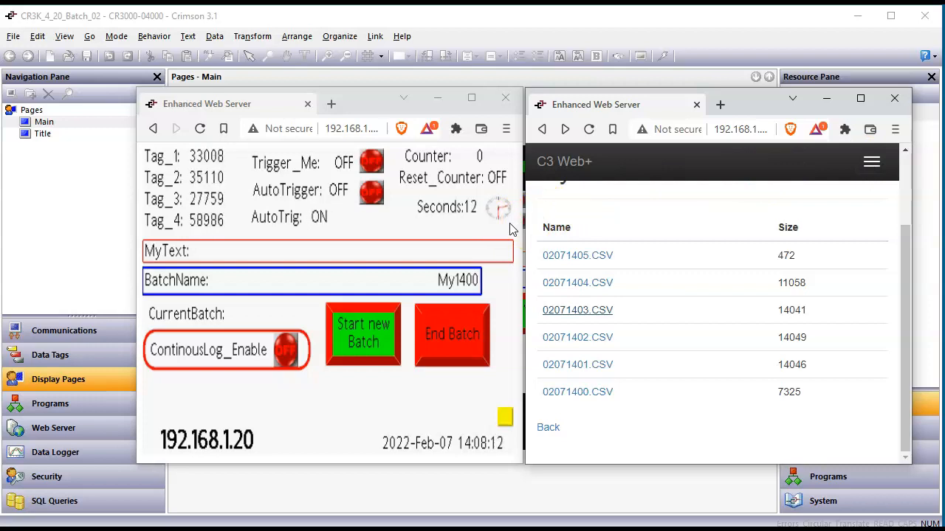
Check the Log6 setup in Crimson's Data Logger, and bring both the remote display and the log file list back into view
left_click(49, 454)
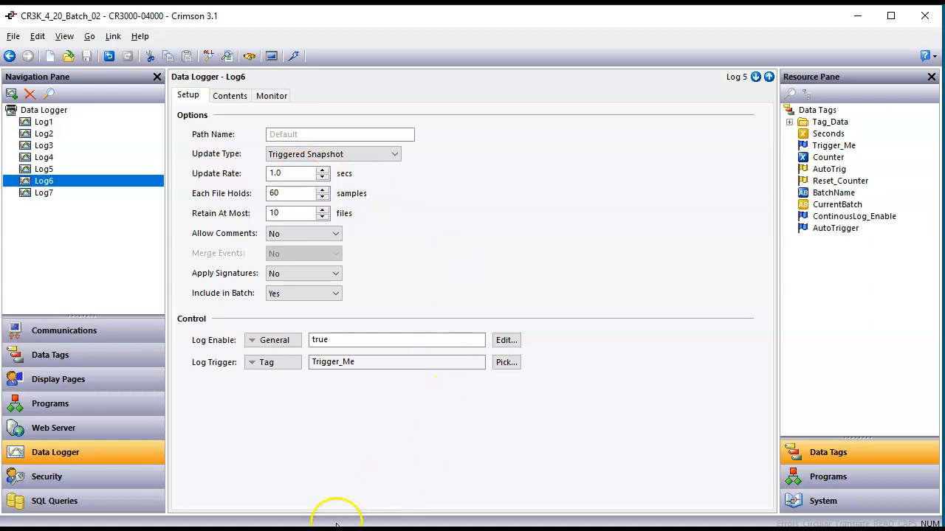
mouse_move(333, 522)
left_click(313, 500)
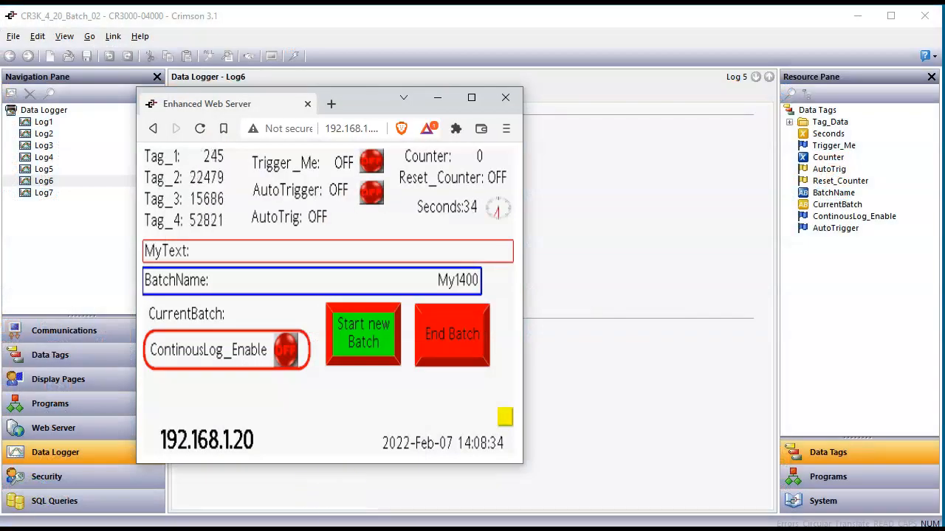
left_click(386, 498)
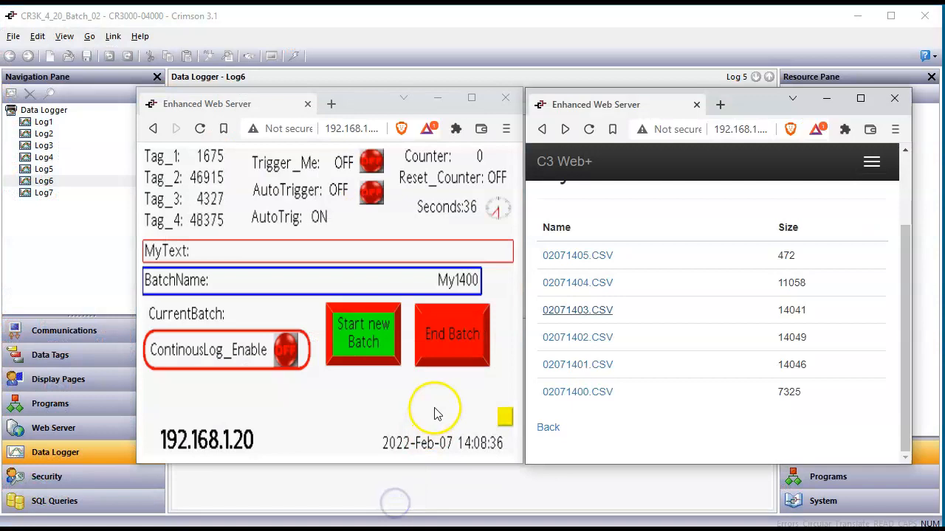